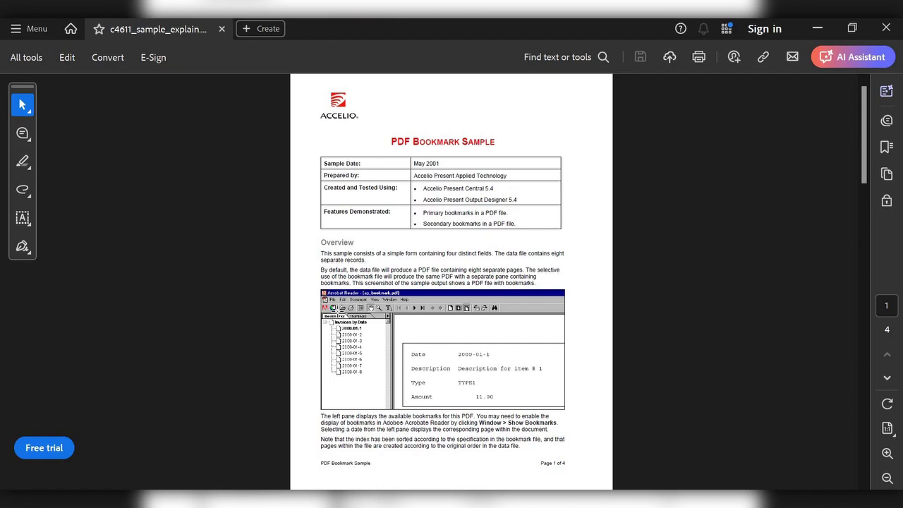
- Switch between the Desktop folder and the c4611_sample_explain PDF open in Acrobat
key(alt+Tab)
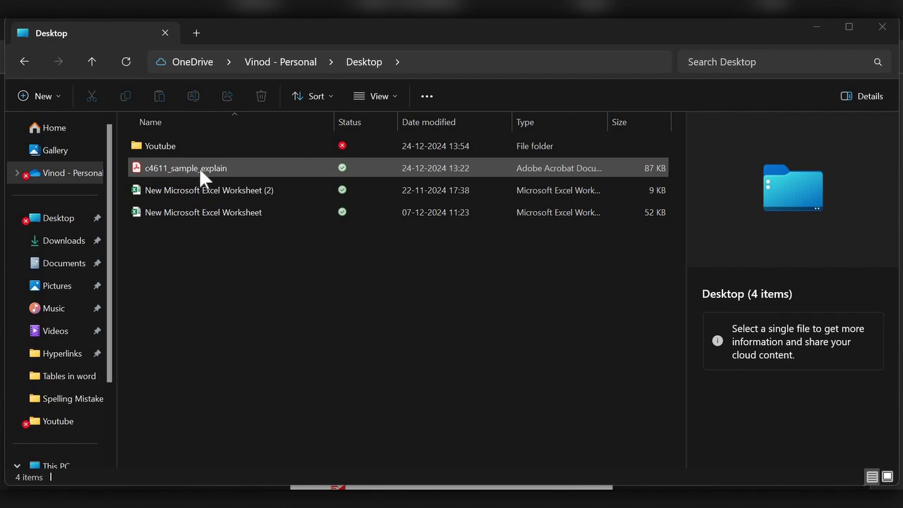
key(alt+Tab)
click(415, 239)
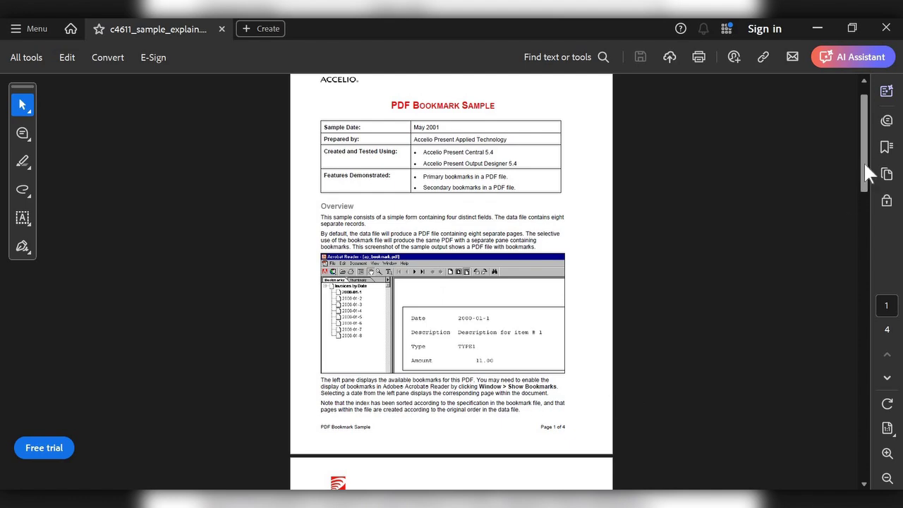
drag(865, 164, 843, 135)
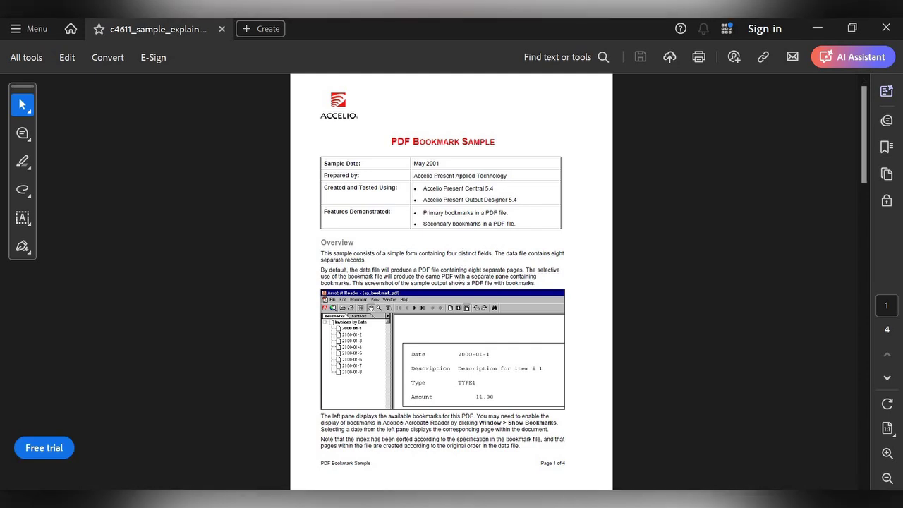
- Open c4611_sample_explain.pdf from the Desktop in Word and accept converting it to an editable document
mouse_move(533, 494)
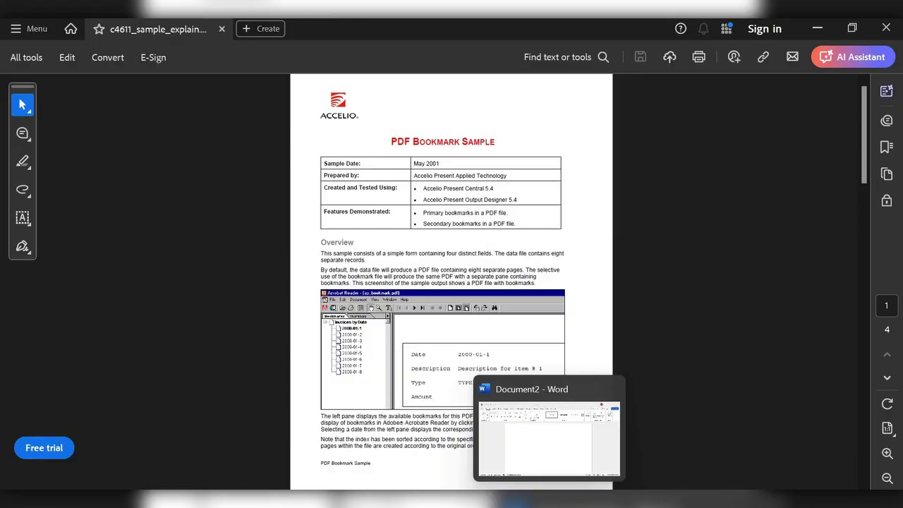
click(559, 499)
click(22, 62)
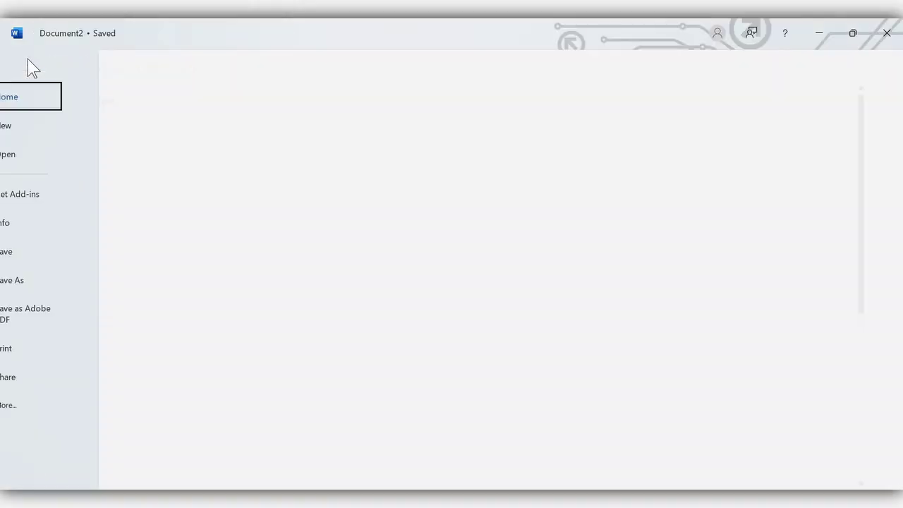
click(42, 160)
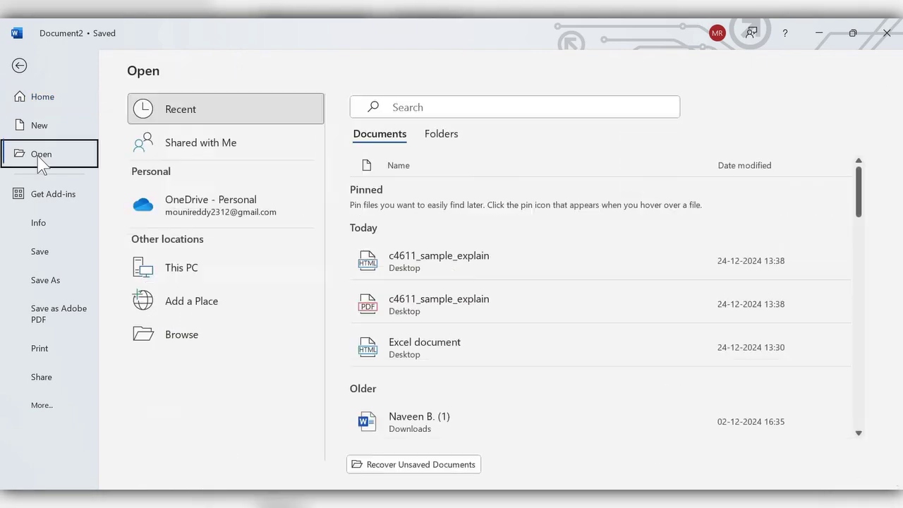
click(192, 339)
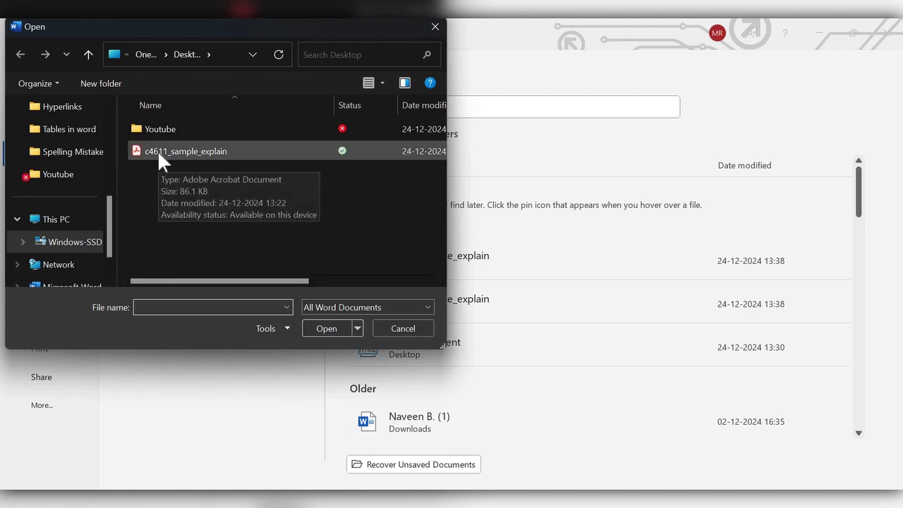
click(157, 151)
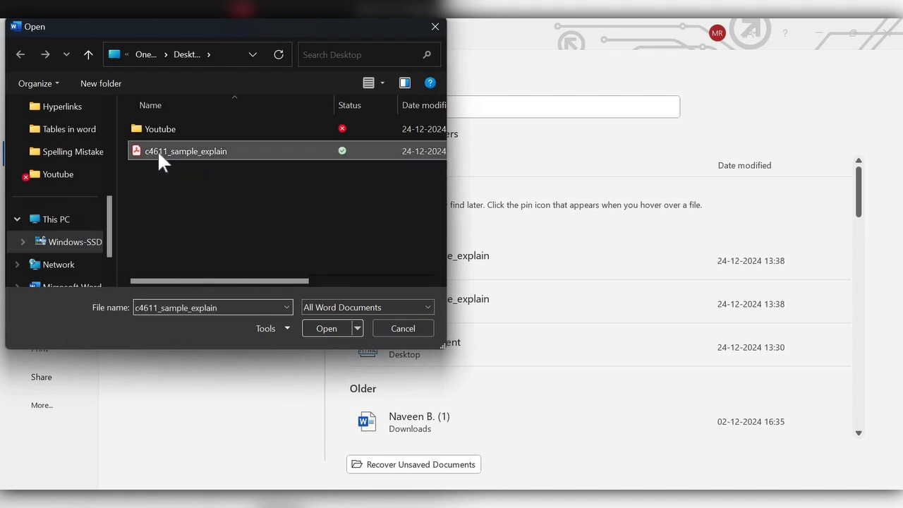
click(313, 327)
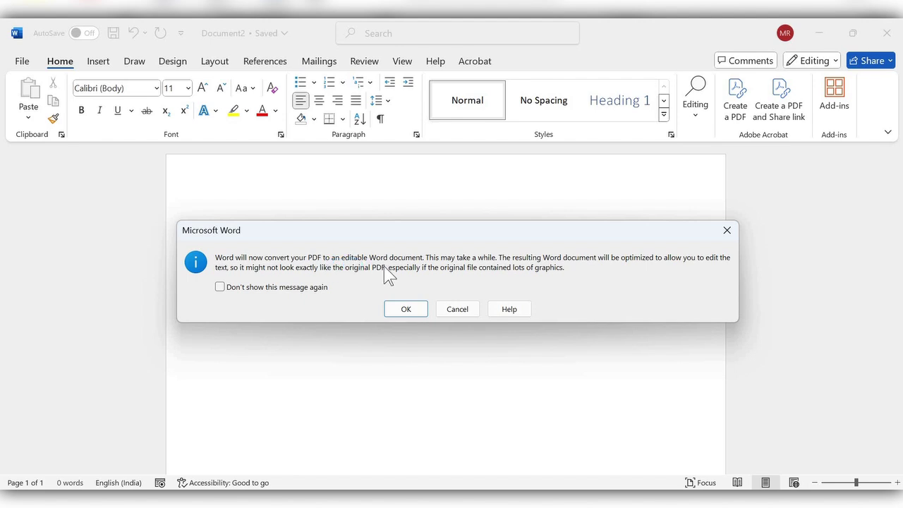
click(405, 309)
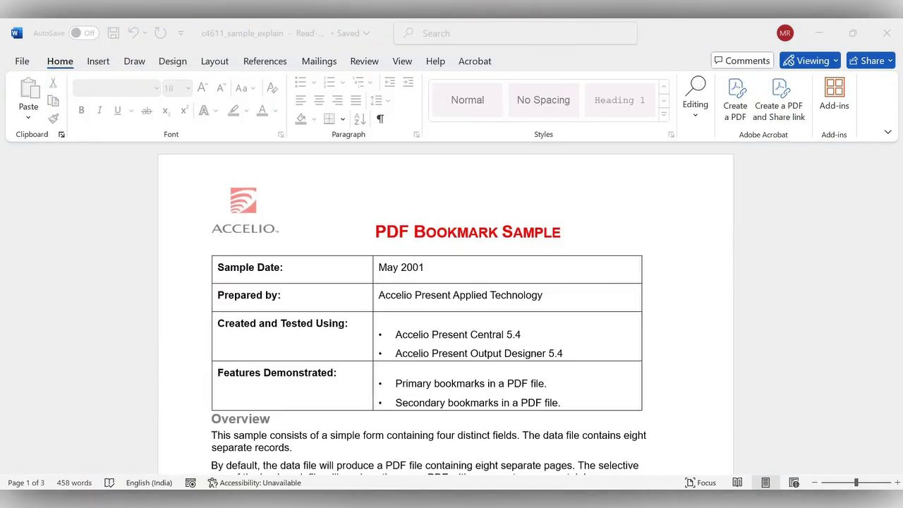
- Save the converted document to the Desktop as a Web Page named 'Excel document'
click(21, 64)
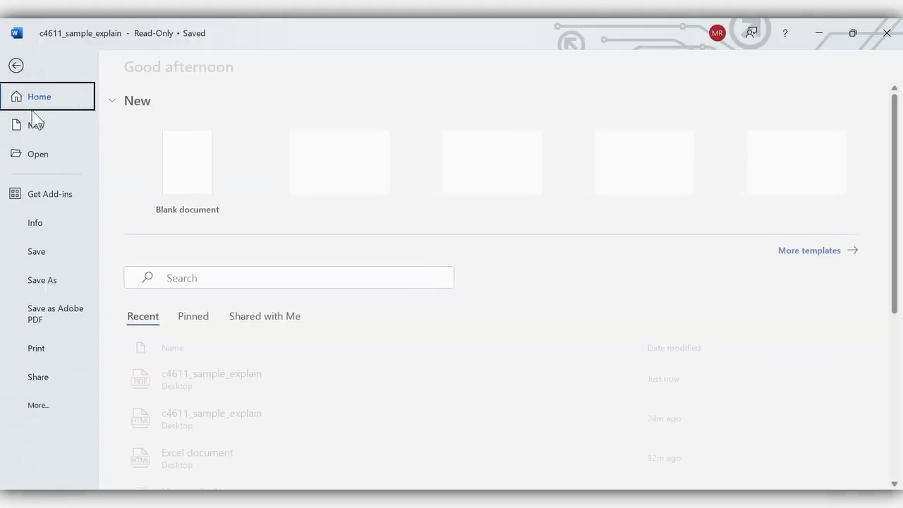
click(45, 281)
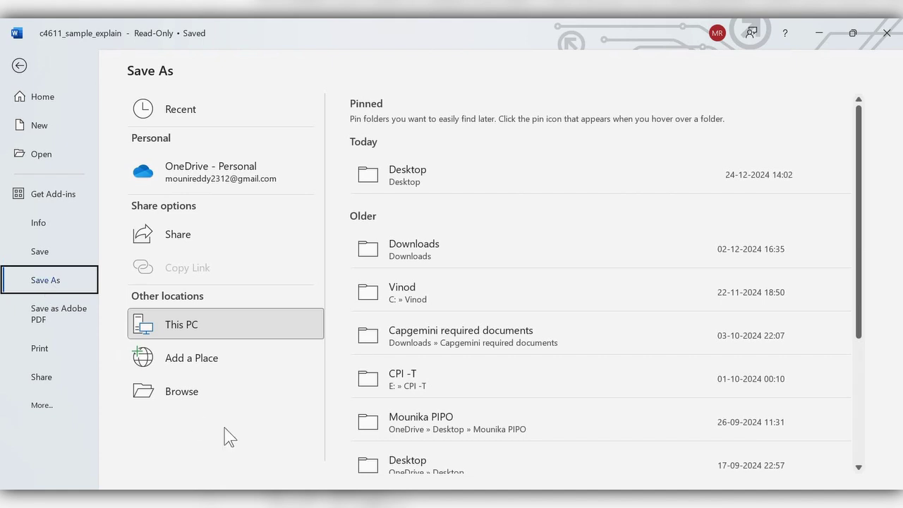
click(182, 393)
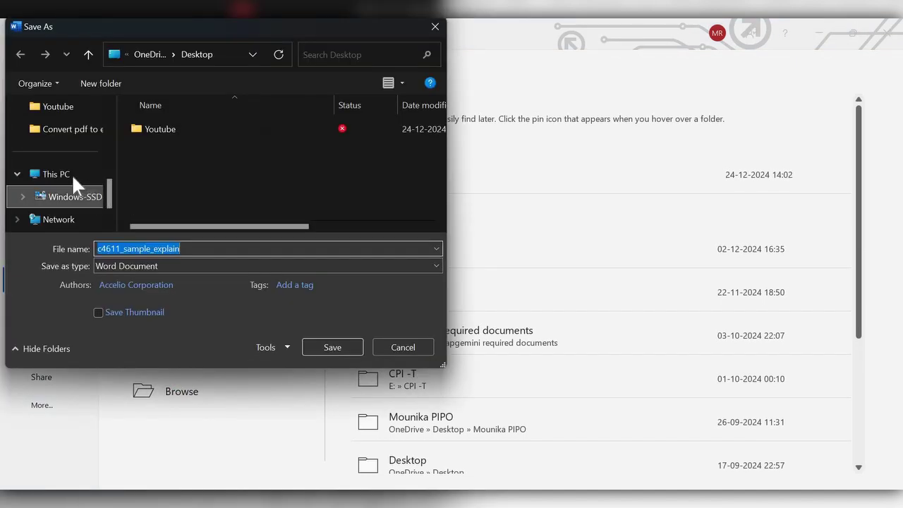
scroll(56, 155, up, 5)
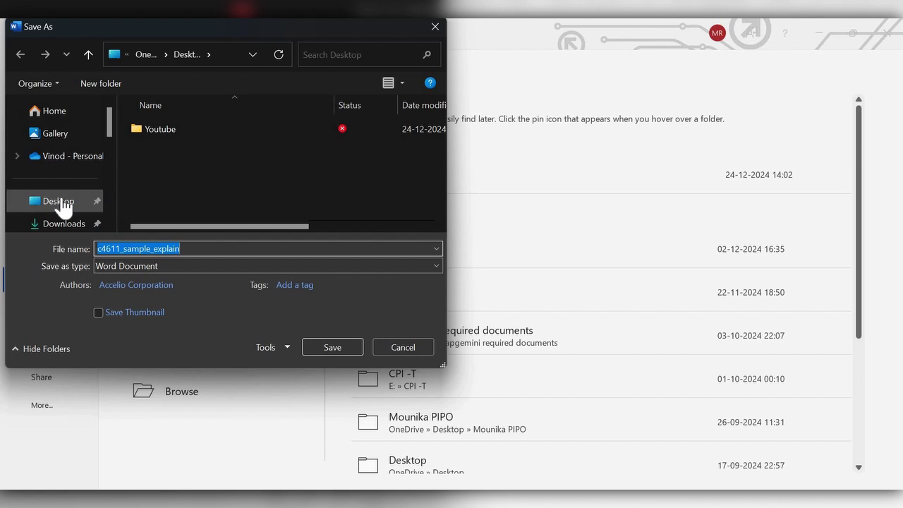
click(61, 200)
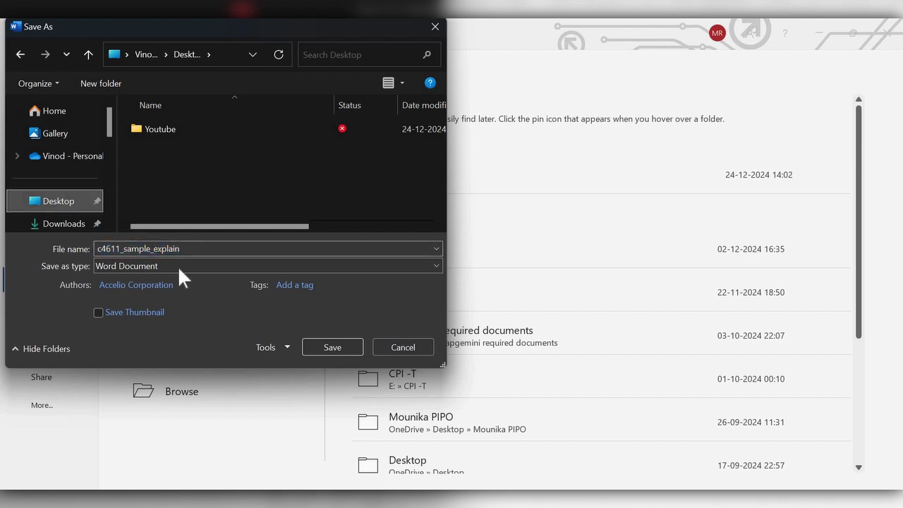
key(alt+n)
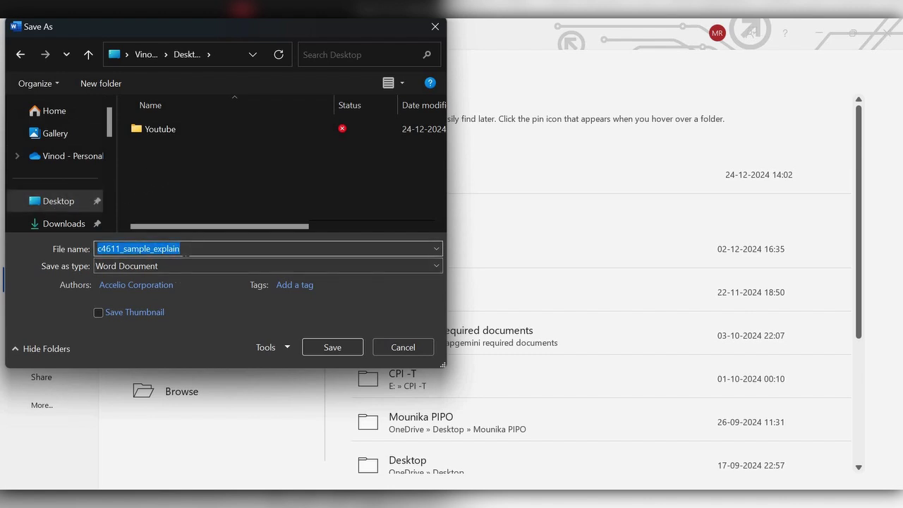
text(Excel document)
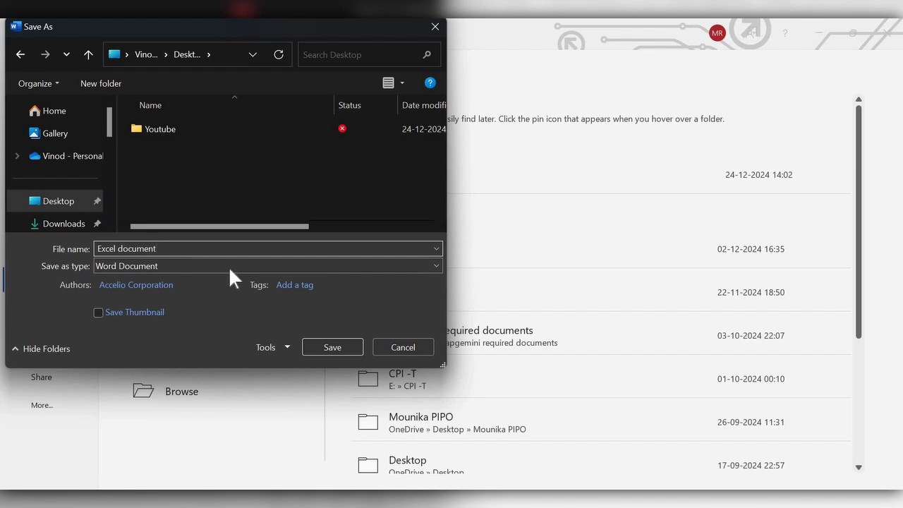
click(229, 266)
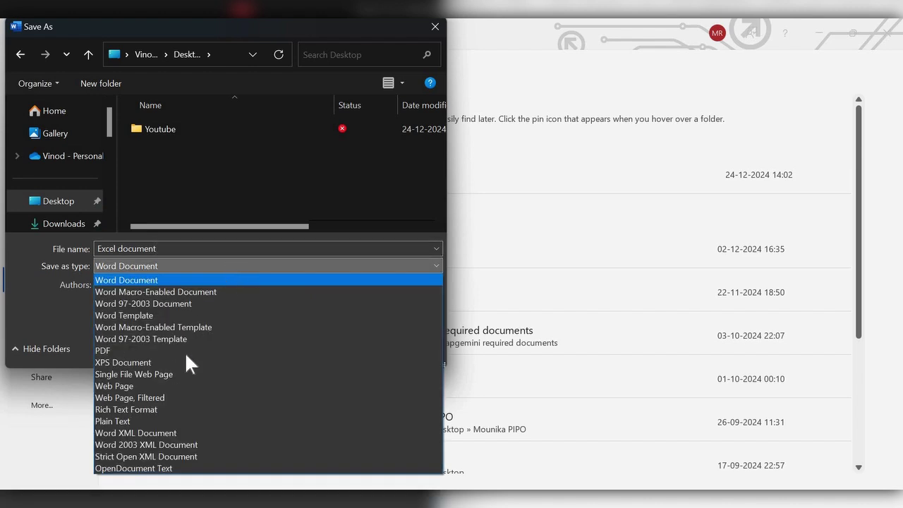
click(125, 386)
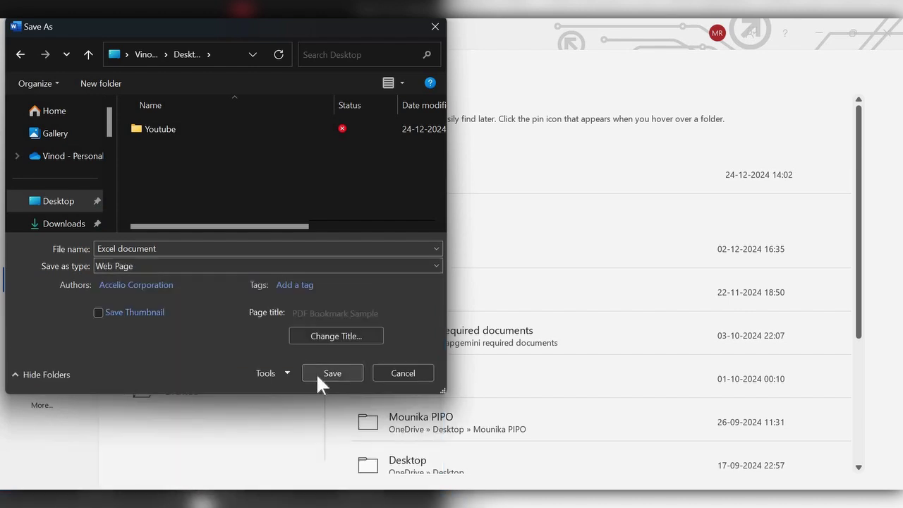
click(316, 373)
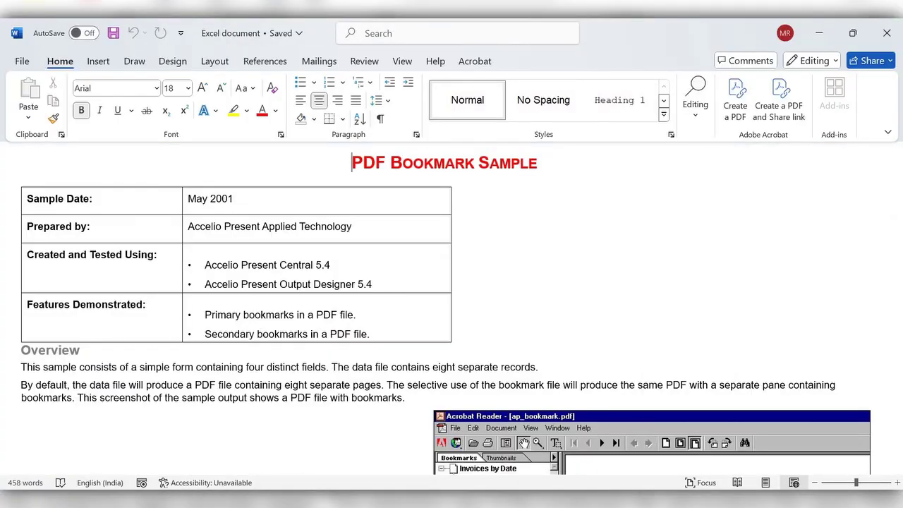
click(480, 500)
- Confirm the Excel document file and Excel document_files folder are on the Desktop, then return to Word
click(418, 465)
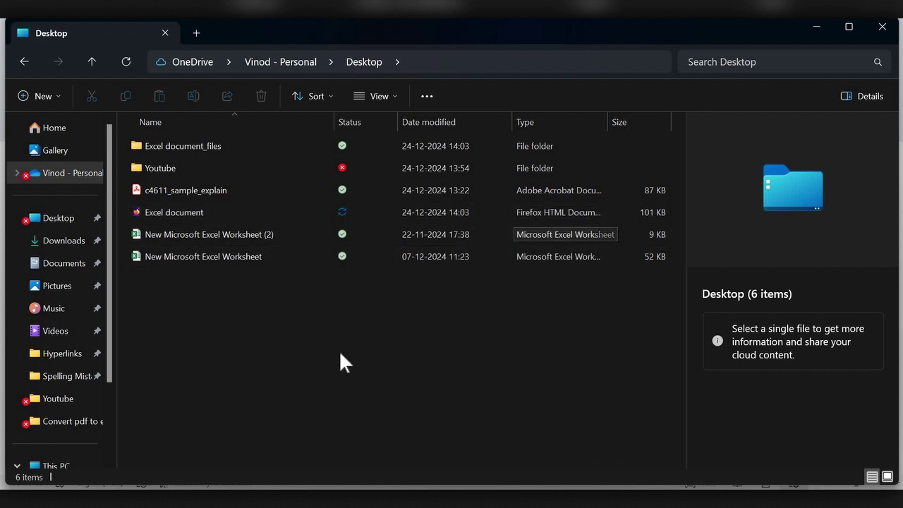
key(alt+Tab)
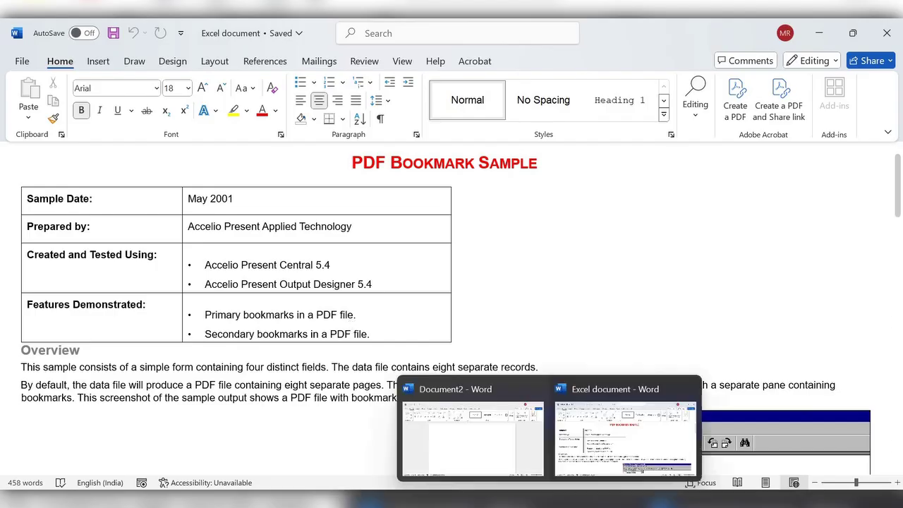
- From the blank Book2 workbook, open the Desktop's Excel document file read-only
click(560, 454)
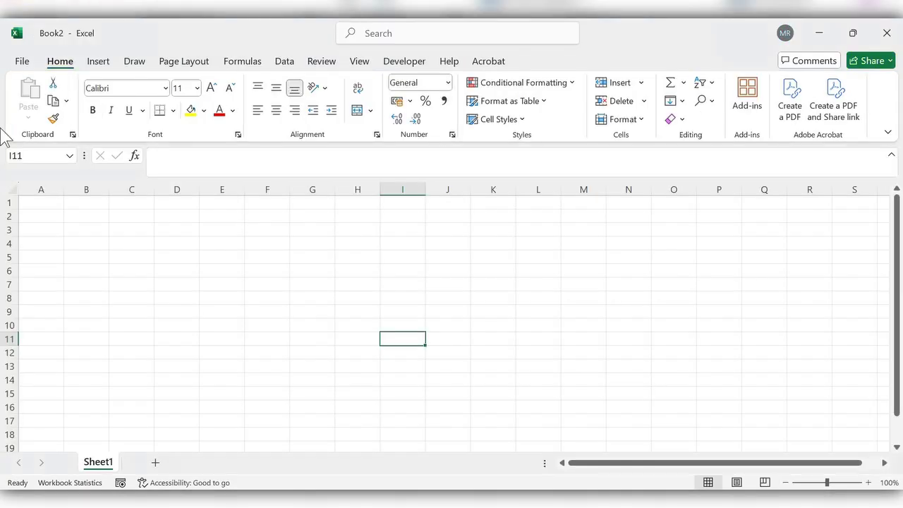
click(21, 60)
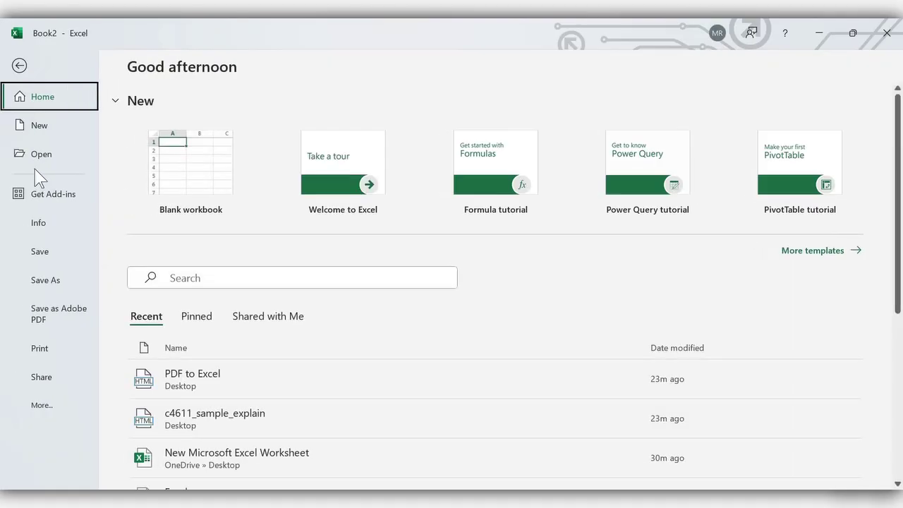
click(43, 162)
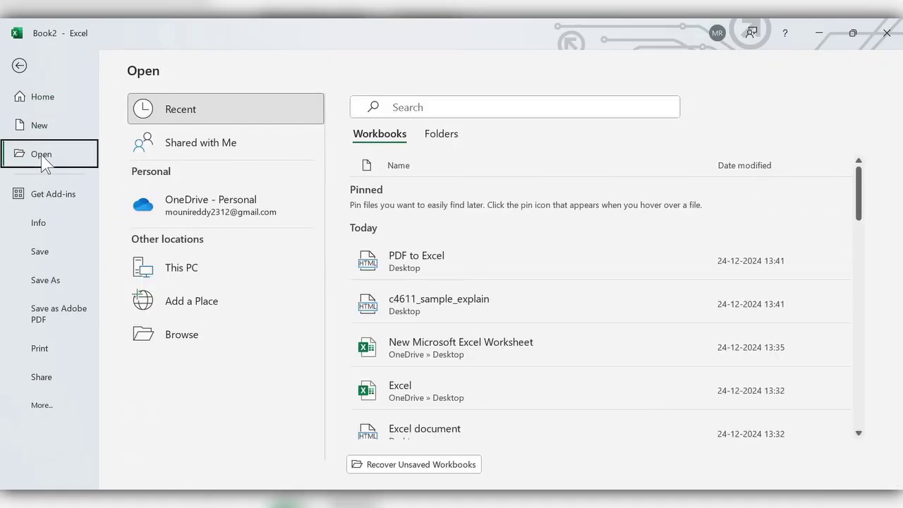
click(185, 338)
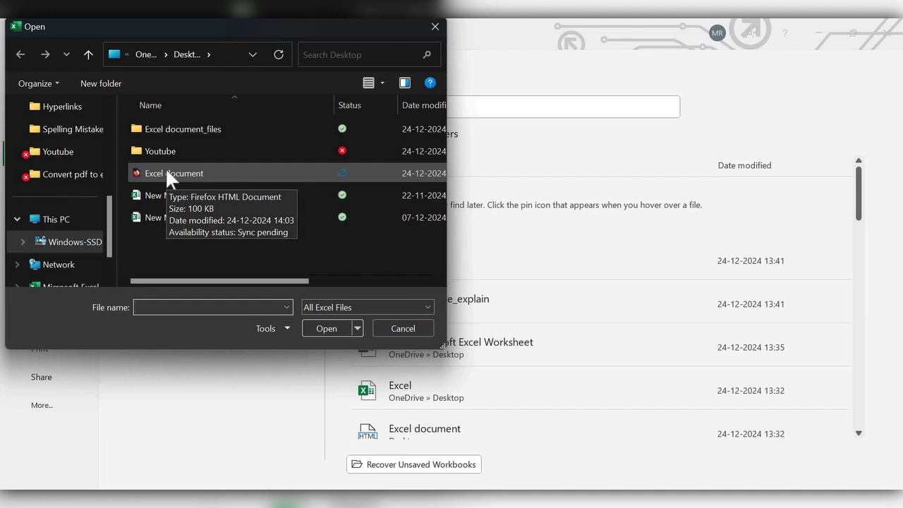
click(167, 172)
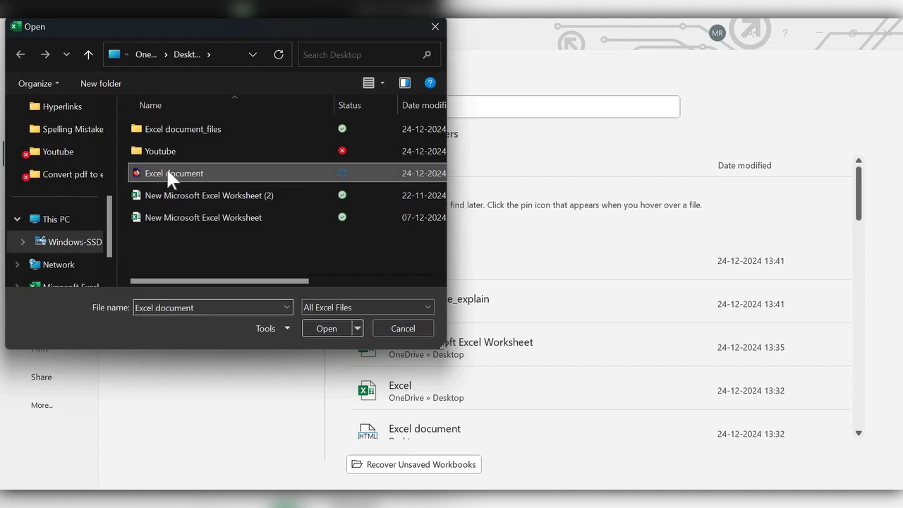
click(205, 172)
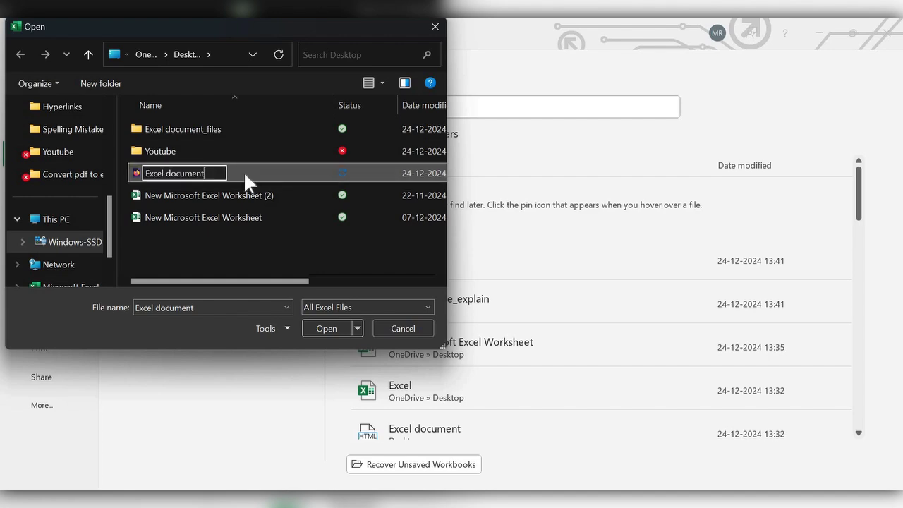
click(326, 328)
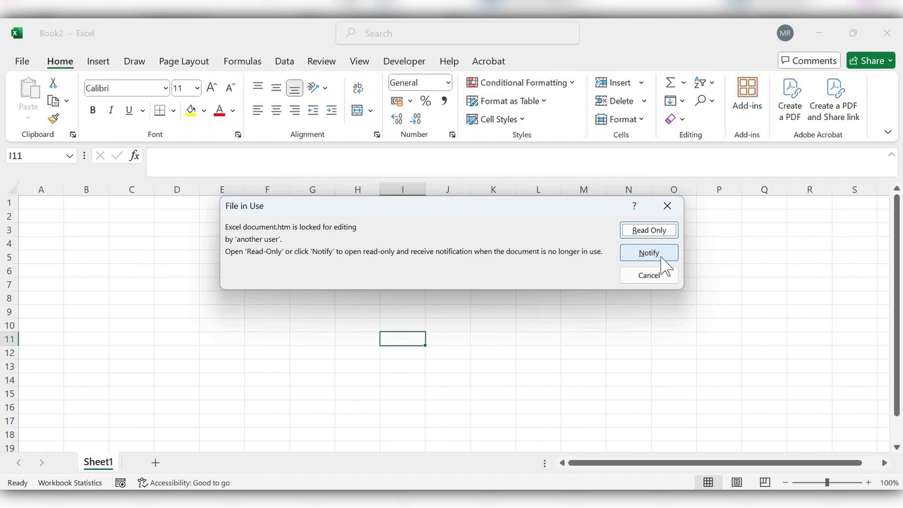
click(648, 253)
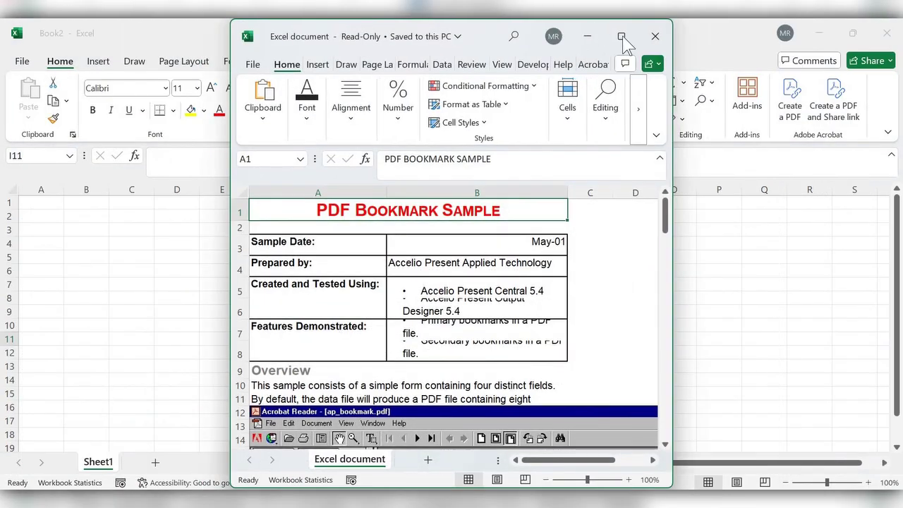
- Maximize the workbook and save it to the Desktop as a Web Page named 'PDF to EXCEL', keeping the format
click(622, 37)
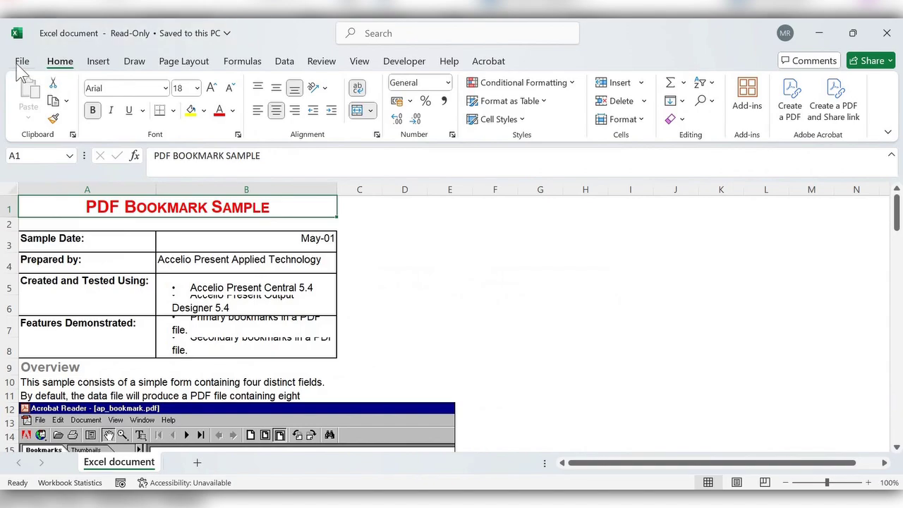
click(20, 63)
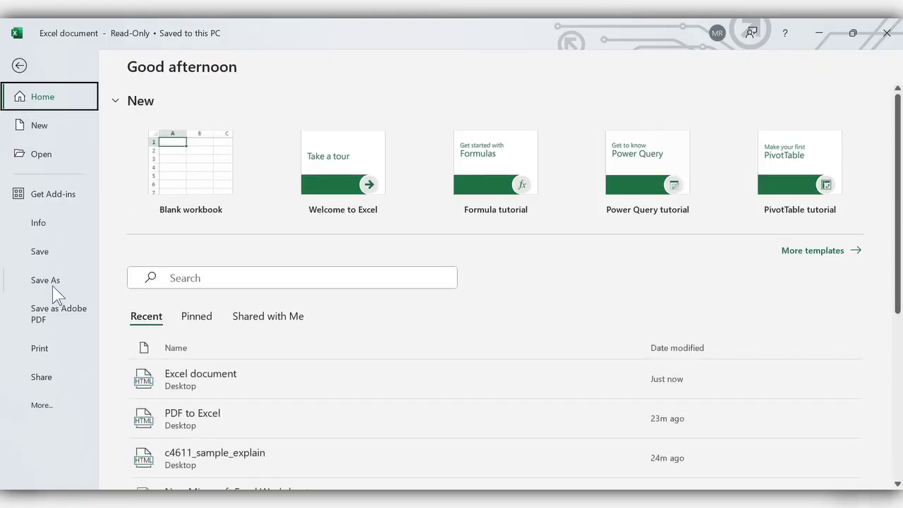
click(55, 294)
click(214, 399)
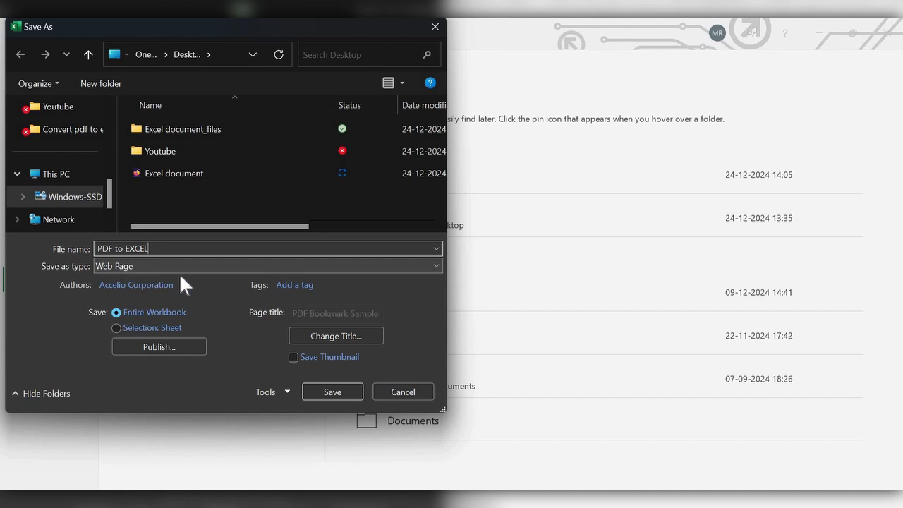
click(343, 393)
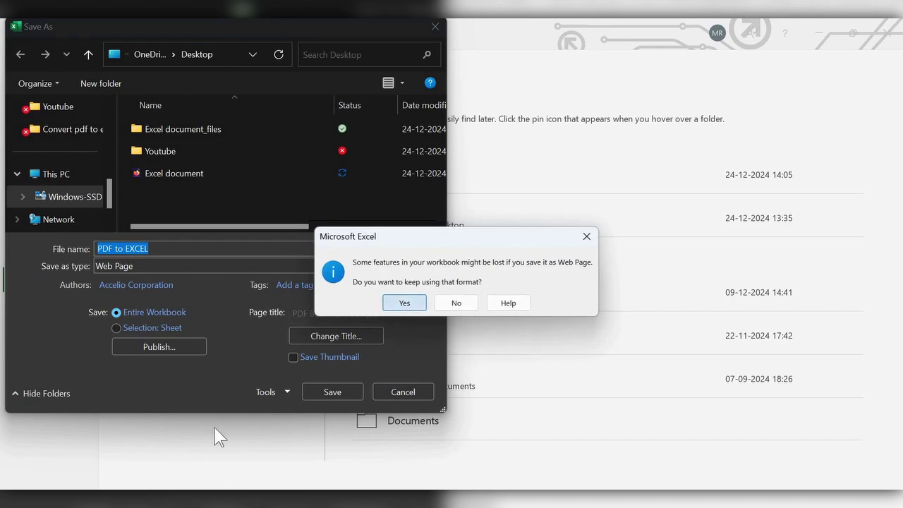
click(403, 303)
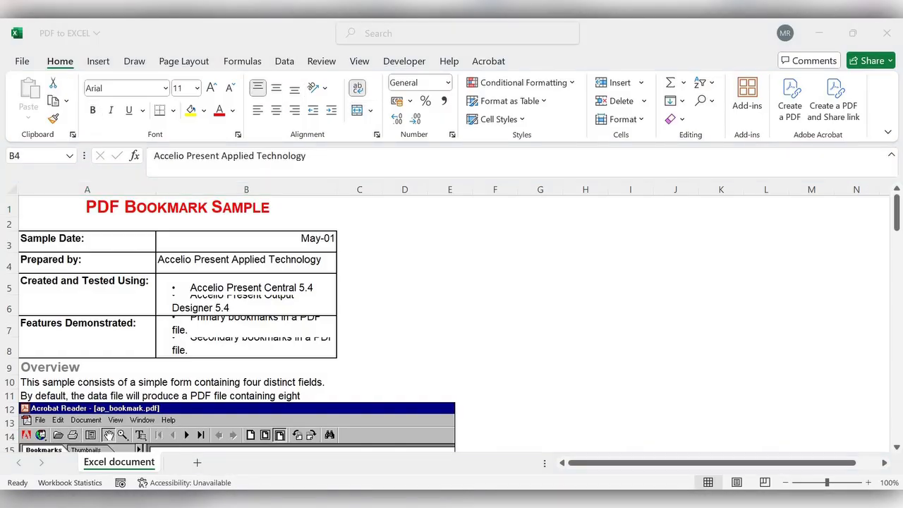
- Delete 'Applied Technology' from cell B4 so it reads 'Accelio Present'
click(216, 208)
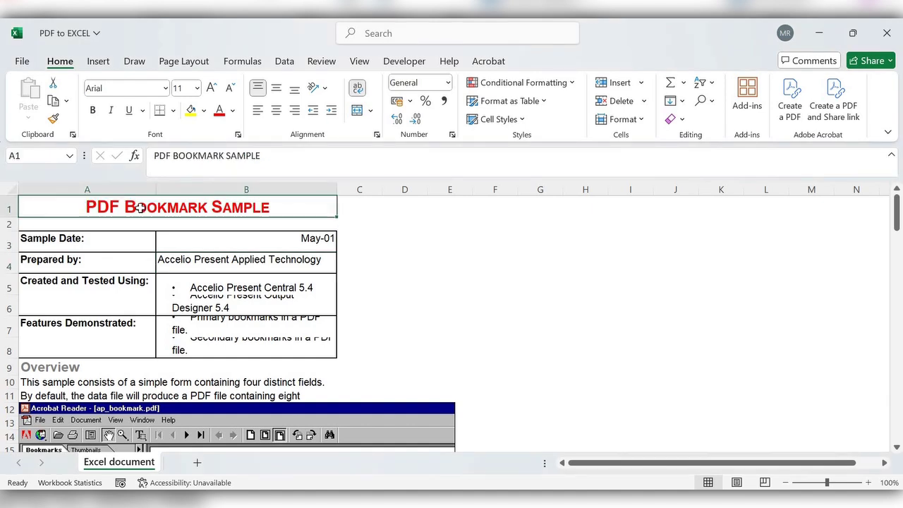
click(187, 261)
double_click(187, 261)
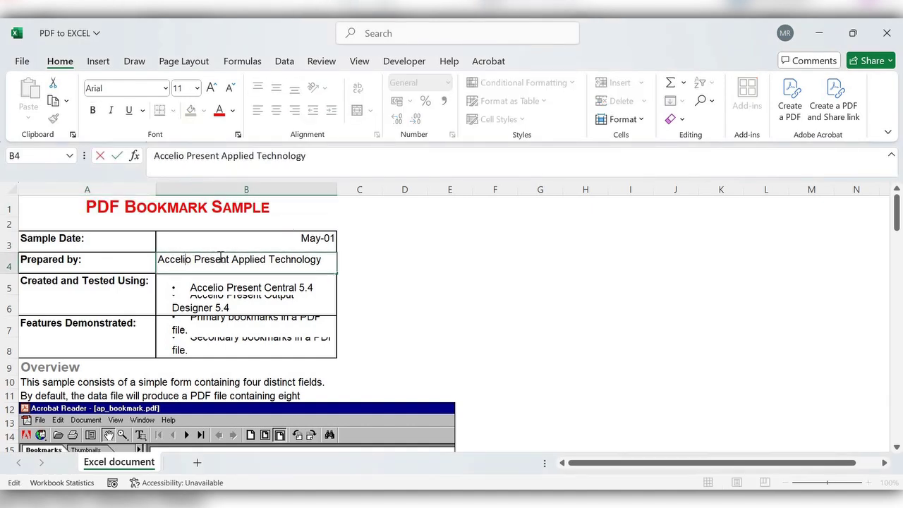
drag(231, 259, 323, 258)
key(BackSpace)
click(385, 305)
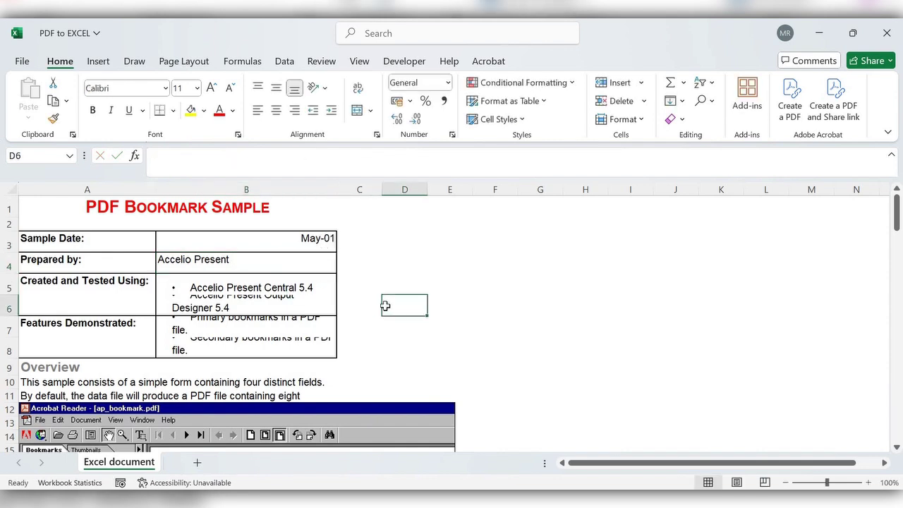
- Save the workbook in web page format, then switch to the new Chrome tab
key(ctrl+s)
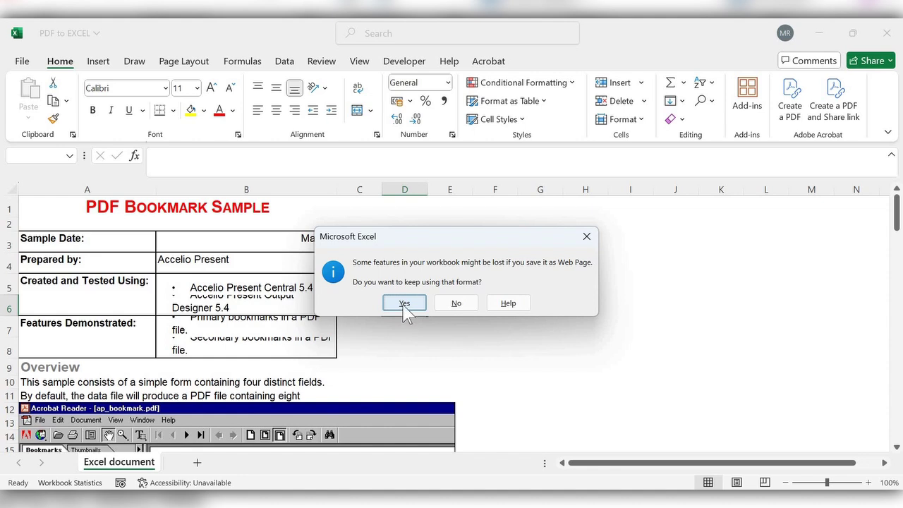
key(Return)
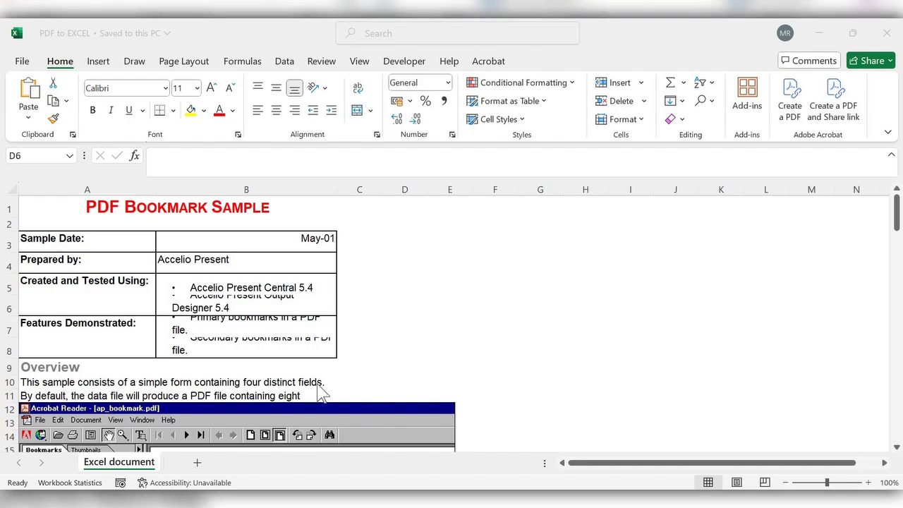
click(456, 501)
click(500, 439)
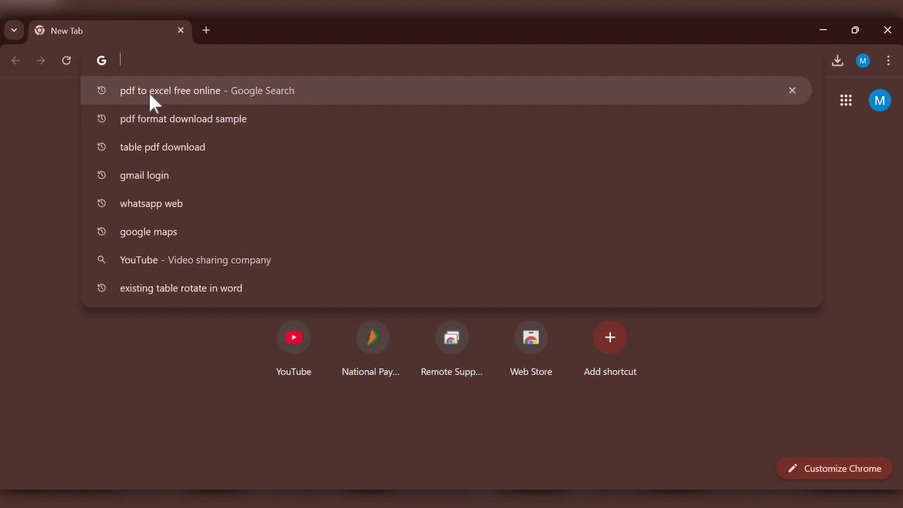
- Search for 'pdf to excel free online' and open Nitro's Free PDF to Excel Converter result
click(148, 91)
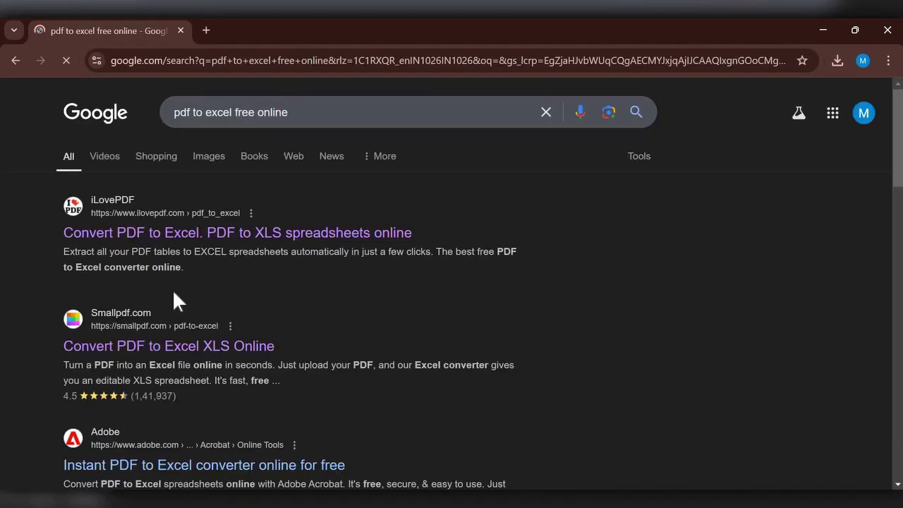
scroll(173, 298, down, 1)
scroll(173, 300, down, 3)
scroll(171, 297, up, 4)
scroll(169, 304, down, 4)
click(161, 305)
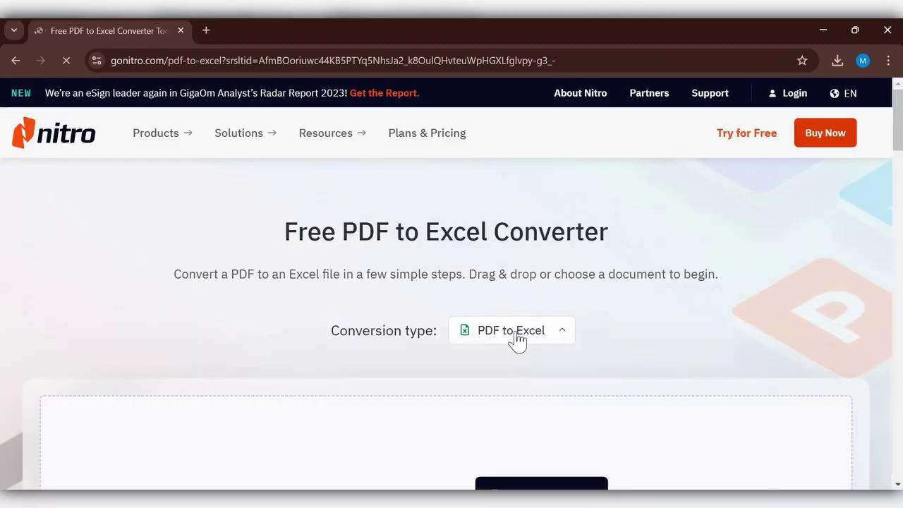
- Keep PDF to Excel as the conversion type and upload c4611_sample_explain.pdf
click(519, 338)
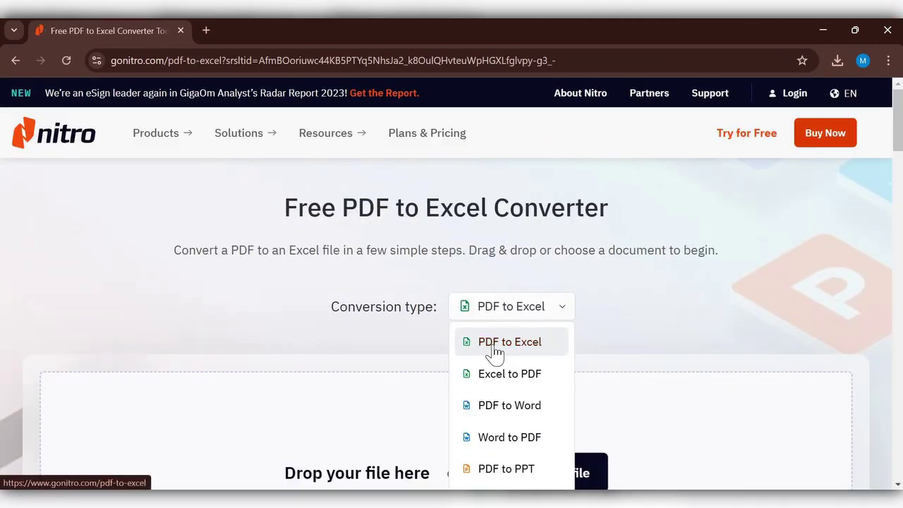
click(617, 329)
scroll(554, 300, down, 4)
scroll(544, 252, up, 3)
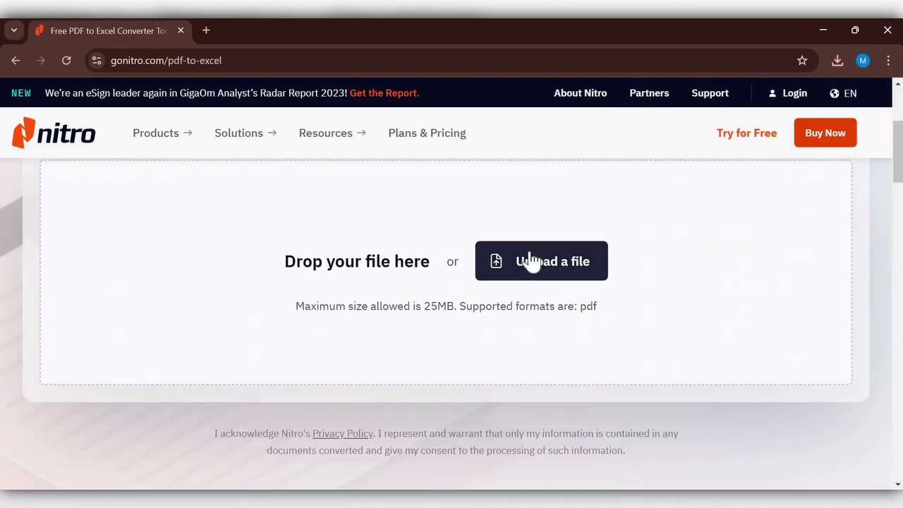
click(509, 273)
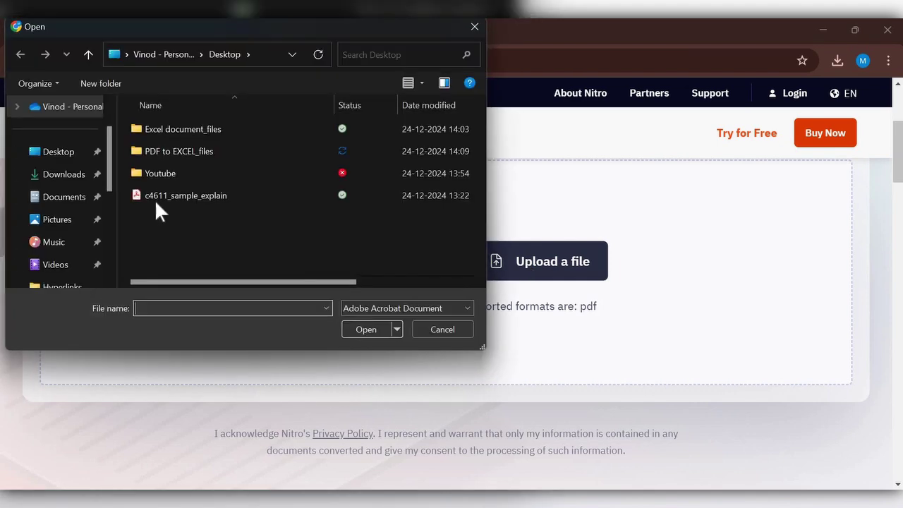
click(154, 197)
click(354, 325)
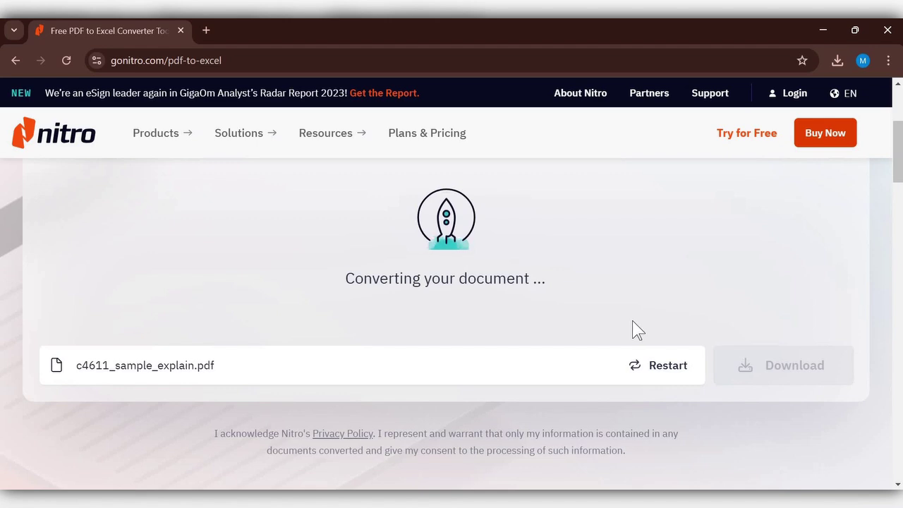
- Download the converted c4611_sample_explain.xlsx and check it in Chrome's recent downloads
scroll(631, 329, up, 2)
scroll(633, 328, down, 2)
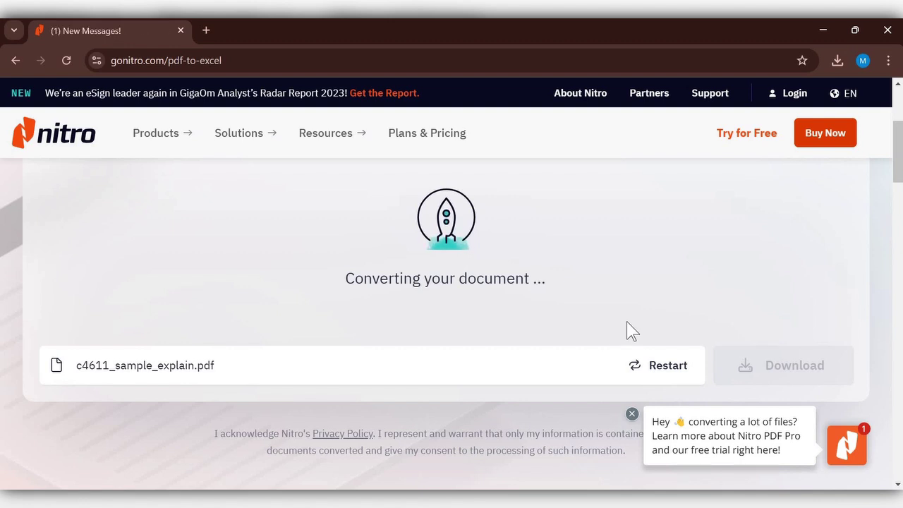
scroll(478, 354, up, 3)
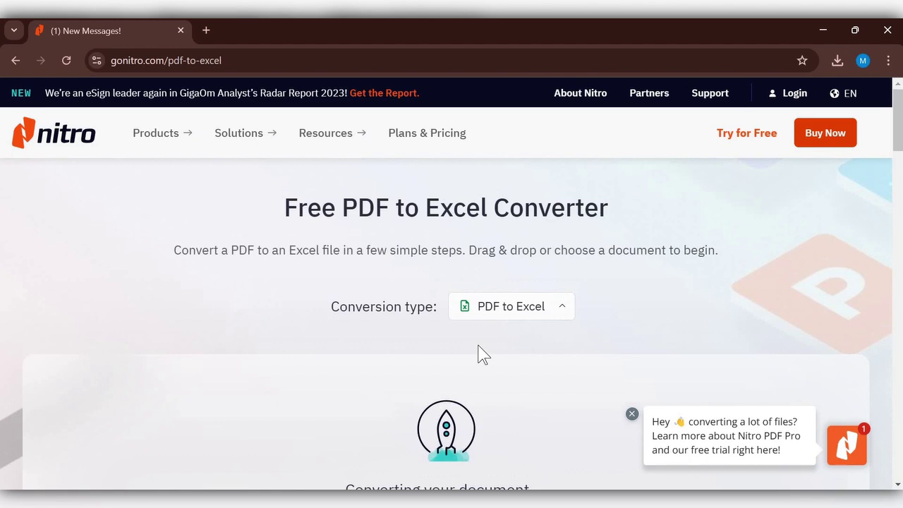
scroll(477, 354, down, 4)
scroll(478, 355, up, 1)
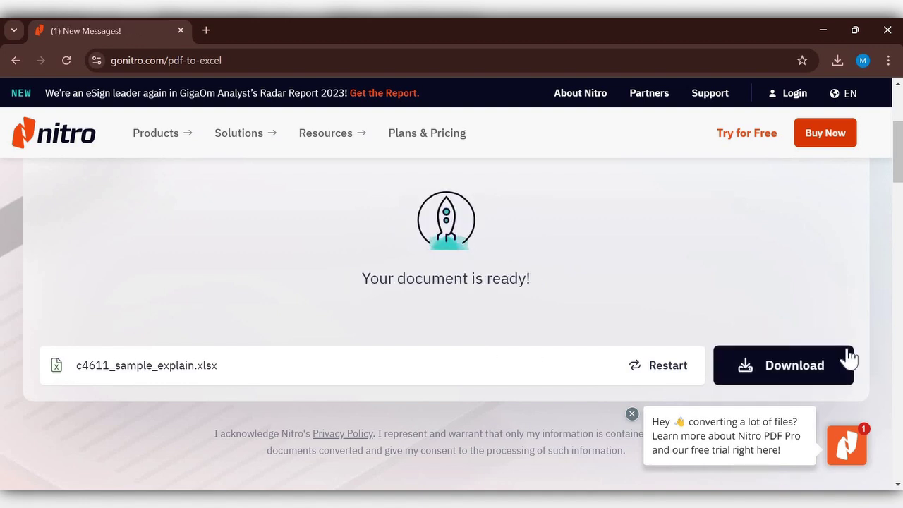
click(757, 376)
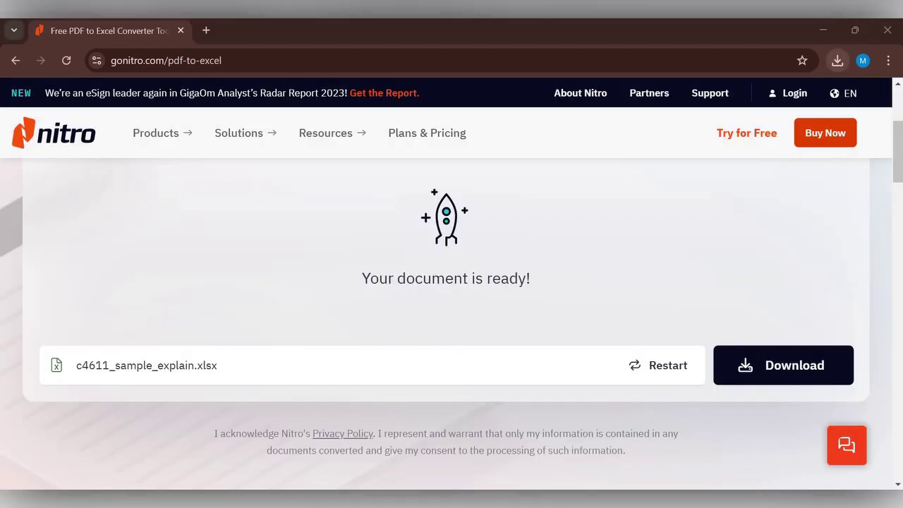
click(838, 60)
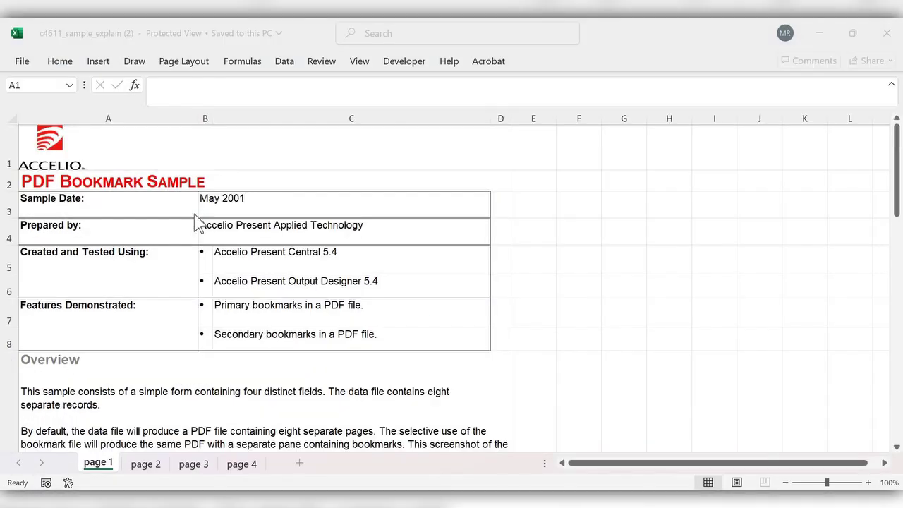
- Scroll through the page 1 sheet of the Nitro-converted c4611_sample_explain workbook
scroll(206, 225, down, 8)
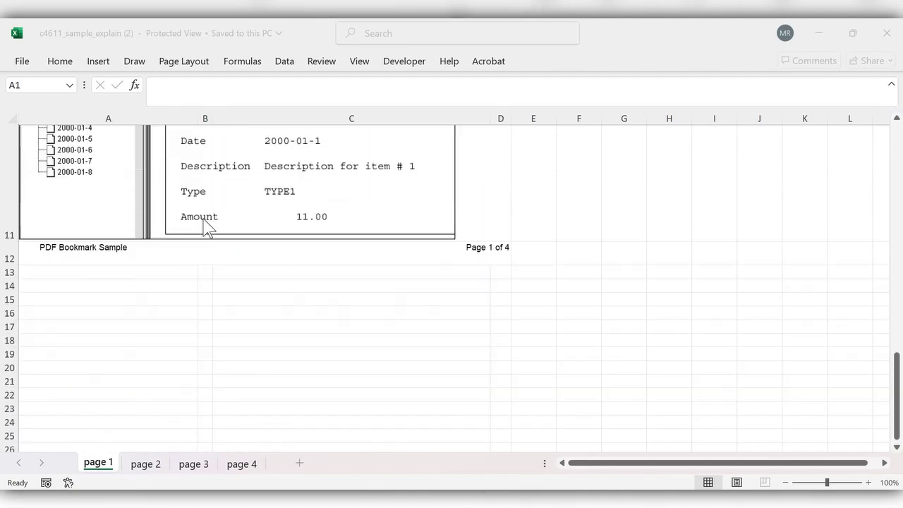
scroll(204, 222, up, 8)
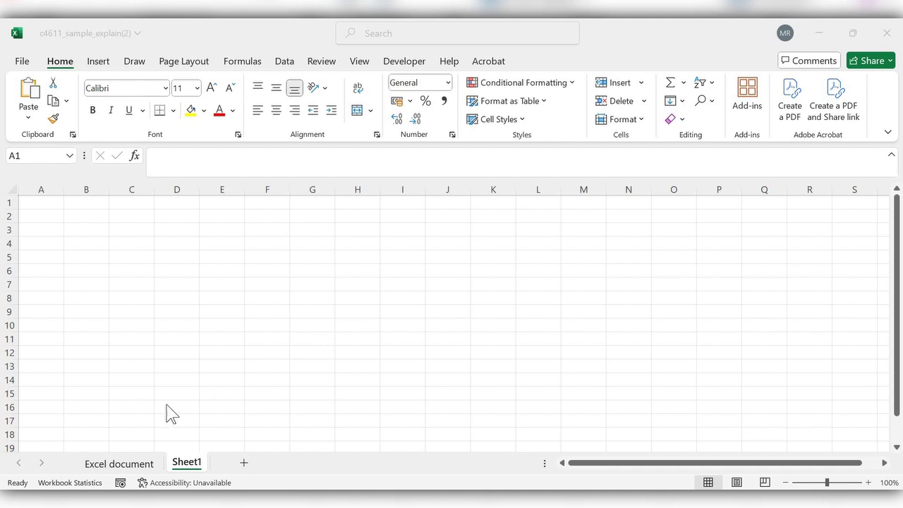
- Import c4611_sample_explain.pdf through Data > Get Data > From File > From PDF
click(282, 63)
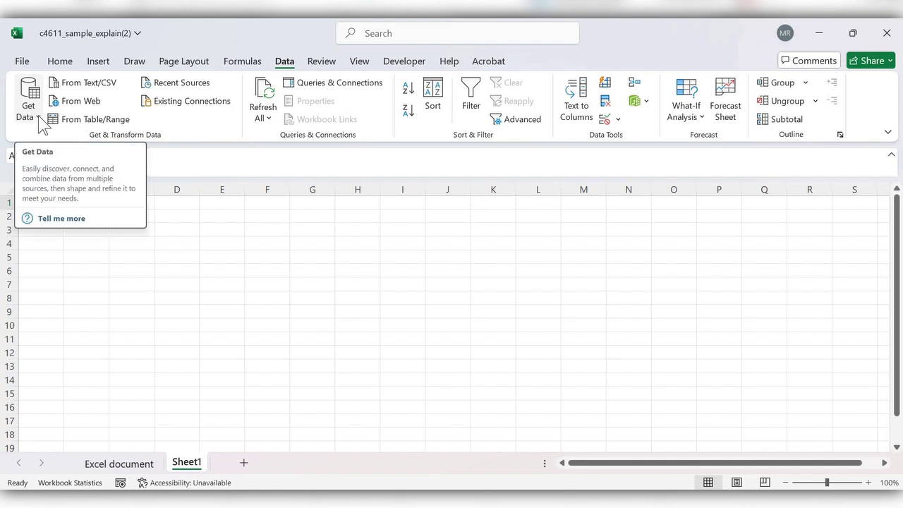
click(38, 120)
mouse_move(138, 148)
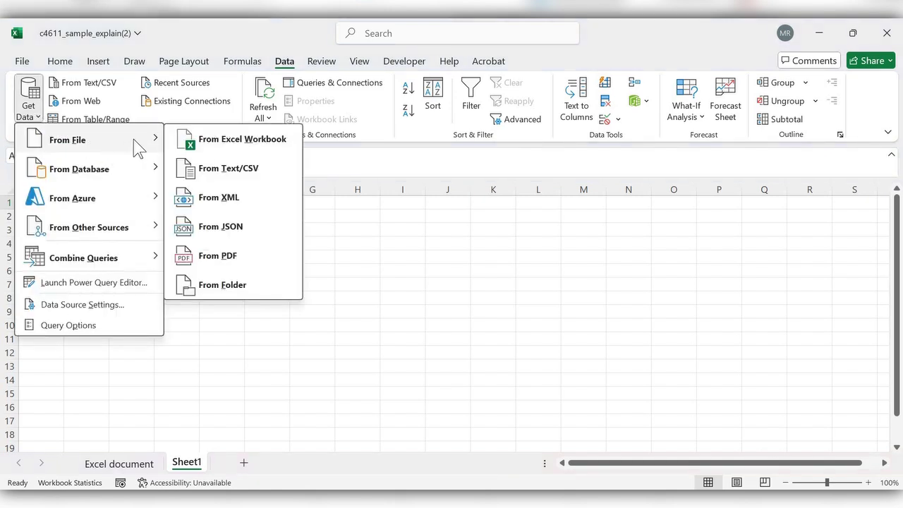
click(244, 267)
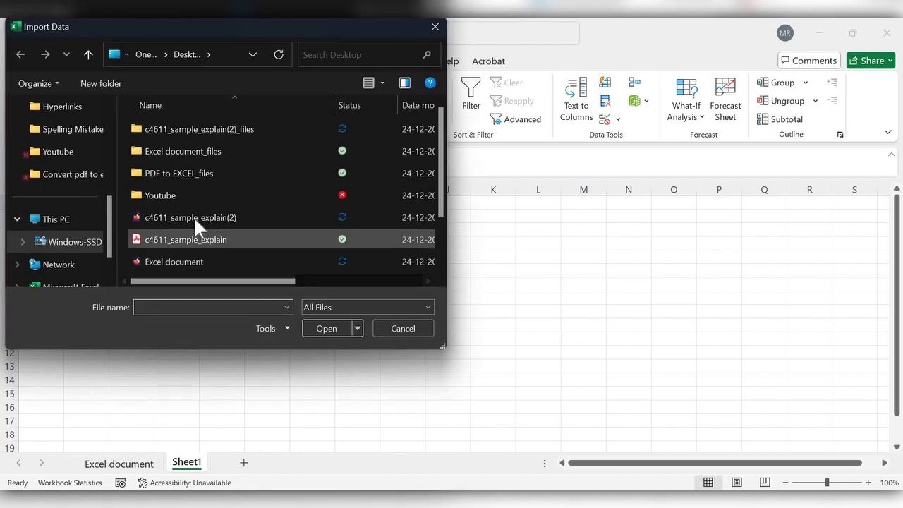
scroll(192, 226, down, 1)
click(182, 177)
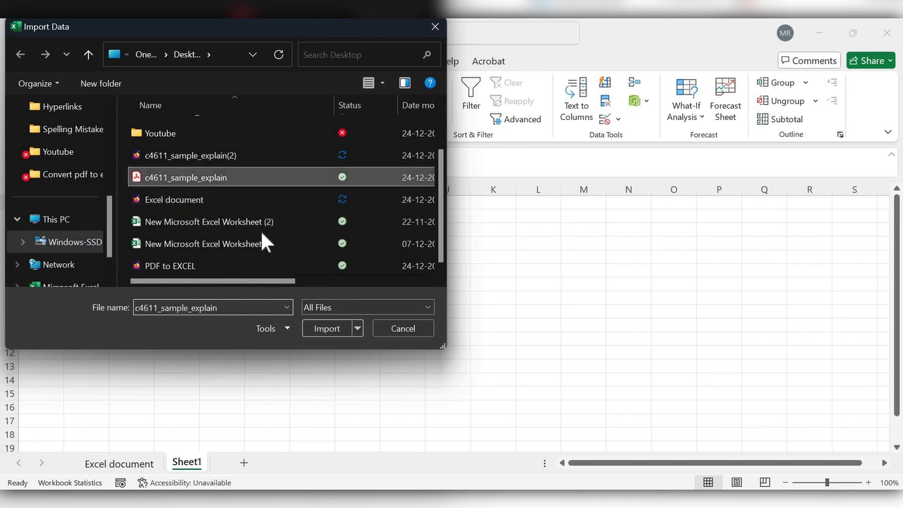
click(326, 328)
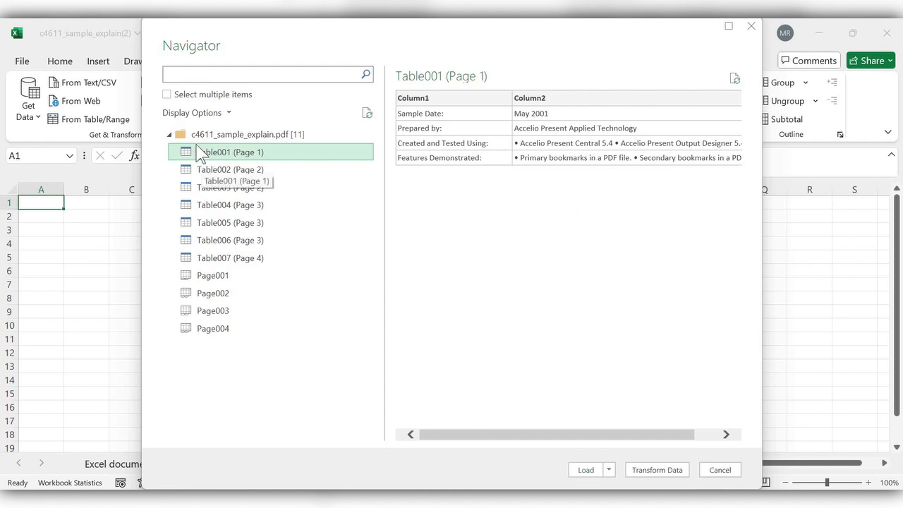
- With multiple selection enabled in Navigator, tick Table001 through Table005 and load them into the workbook
click(166, 94)
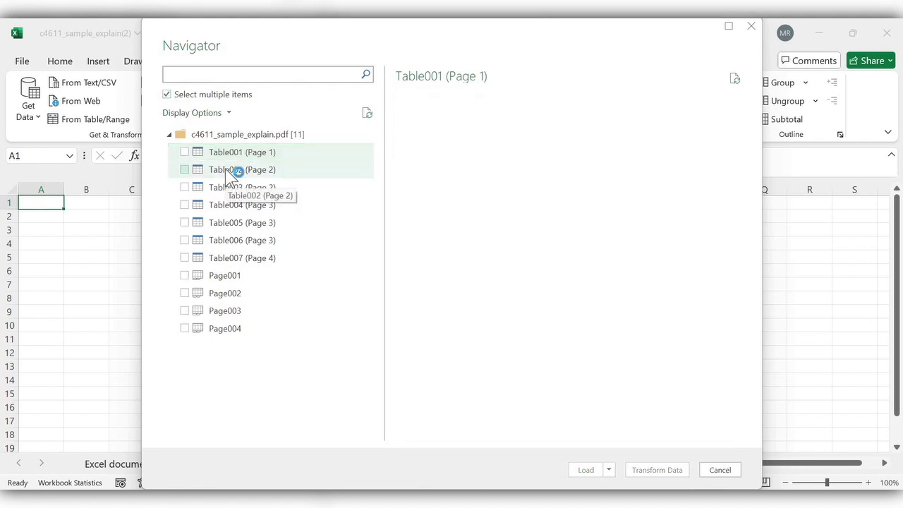
click(228, 175)
click(184, 152)
click(183, 170)
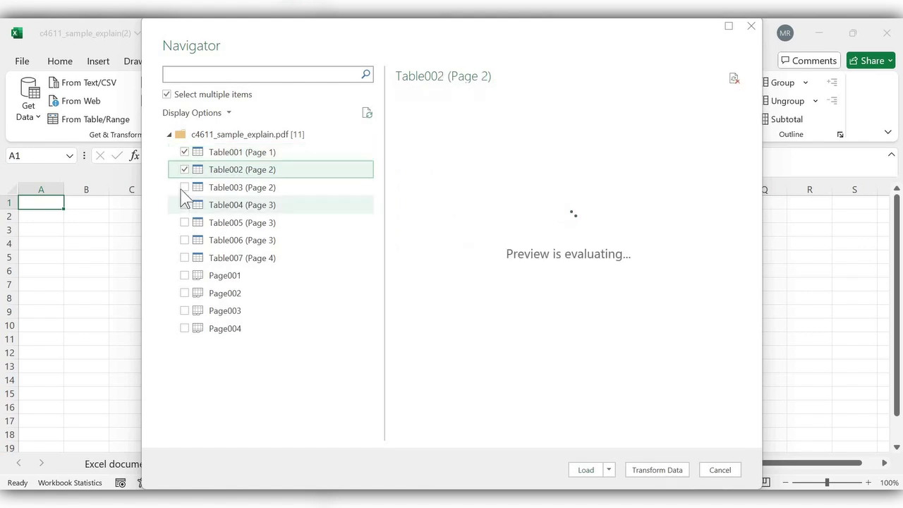
click(184, 187)
click(184, 205)
click(184, 222)
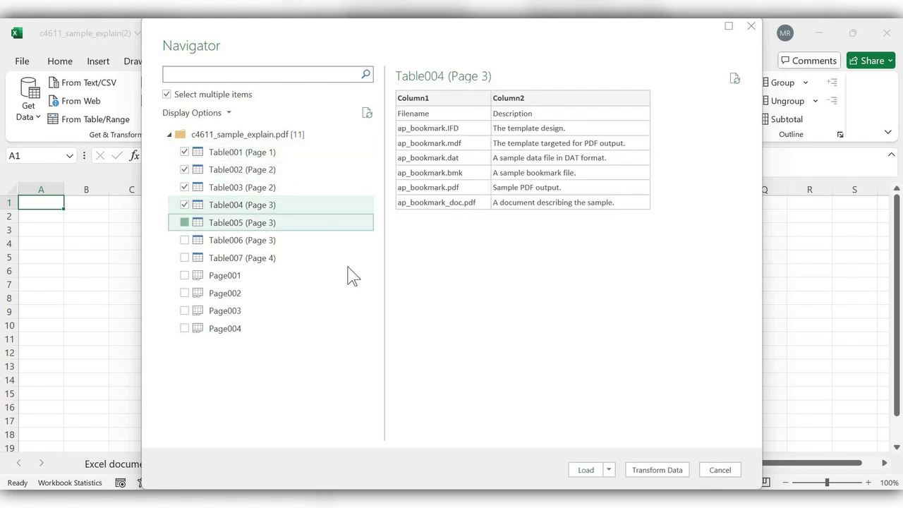
click(586, 470)
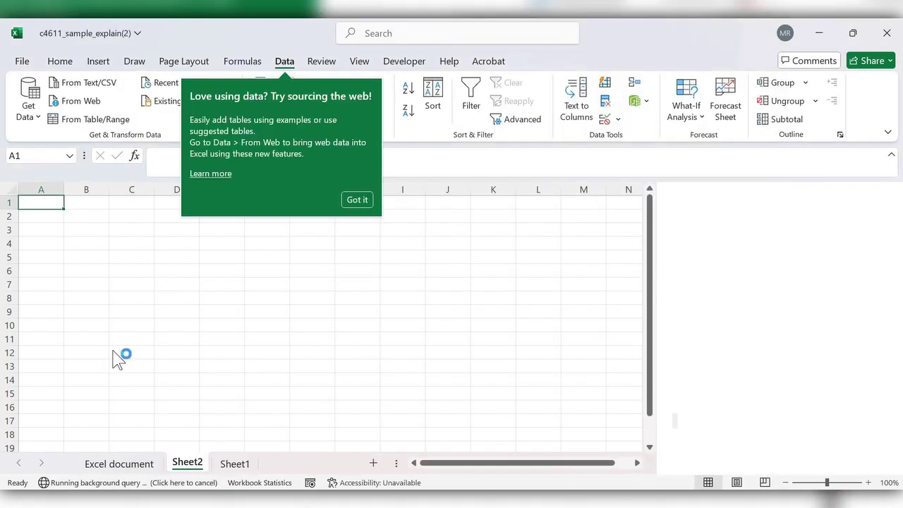
- Dismiss the web-data tip and review the Table004, Table003, Table002 and Table001 sheets
click(354, 200)
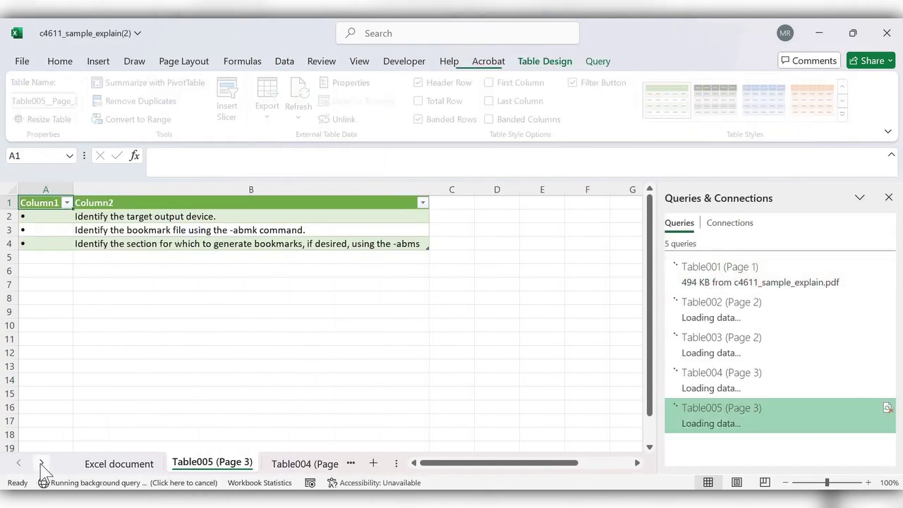
click(41, 462)
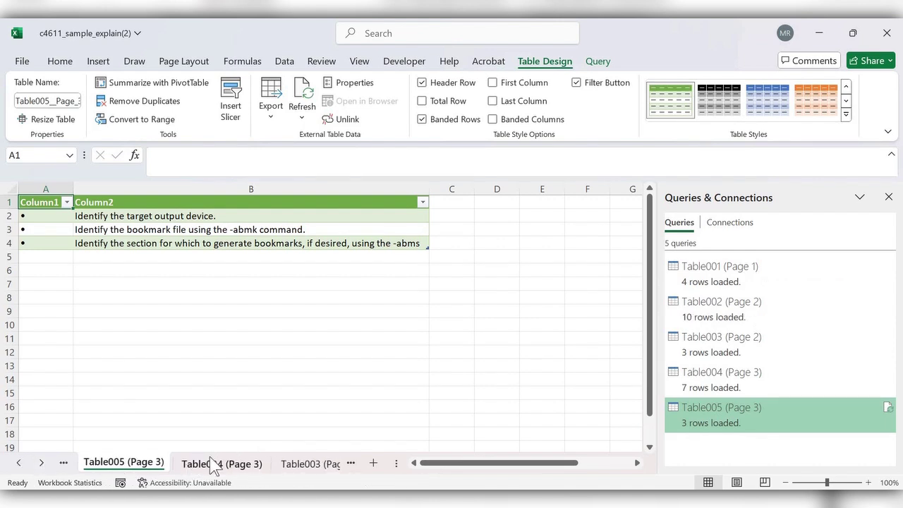
click(206, 464)
click(40, 465)
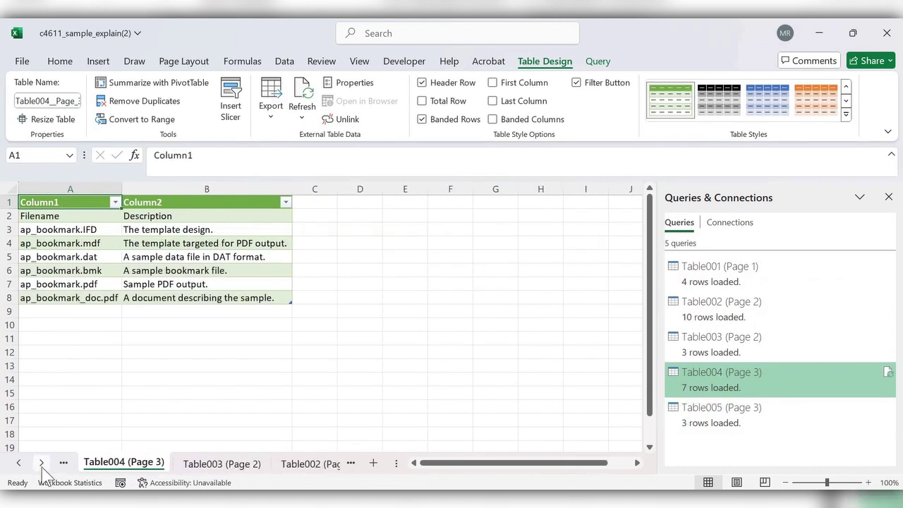
click(197, 466)
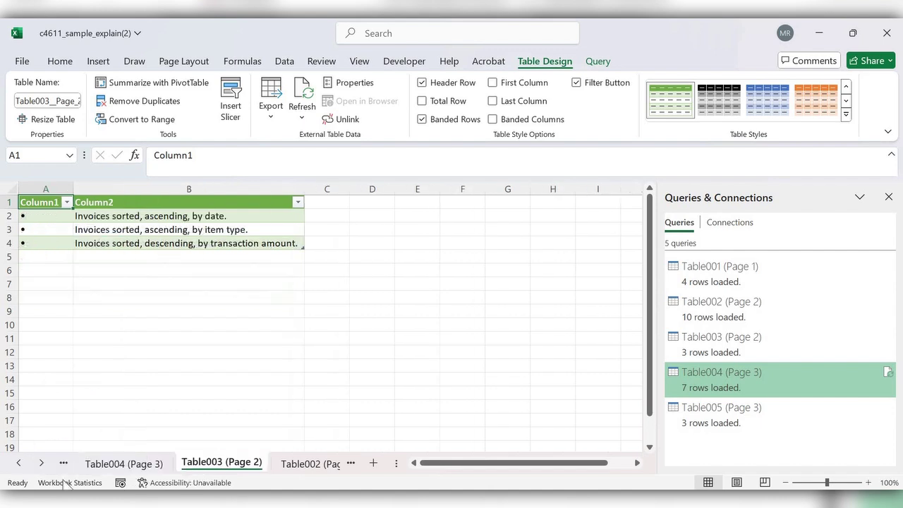
click(41, 463)
click(233, 464)
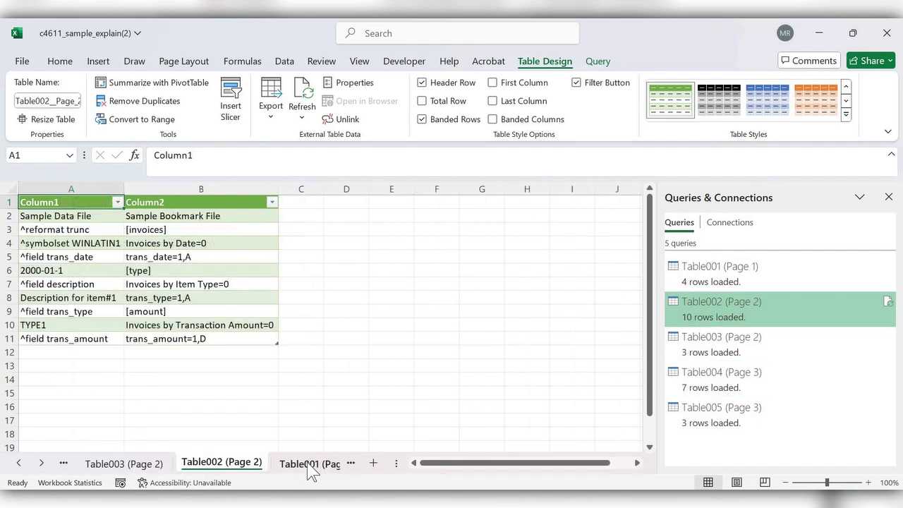
click(308, 466)
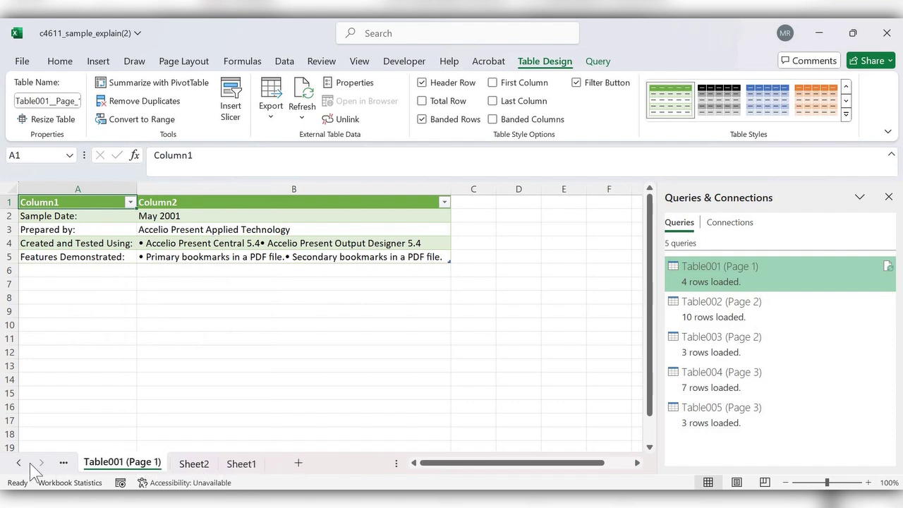
- Revisit the Table002, Table003 and Table004 sheets, ending on Table004's ap_bookmark file list
click(19, 463)
click(18, 463)
click(222, 464)
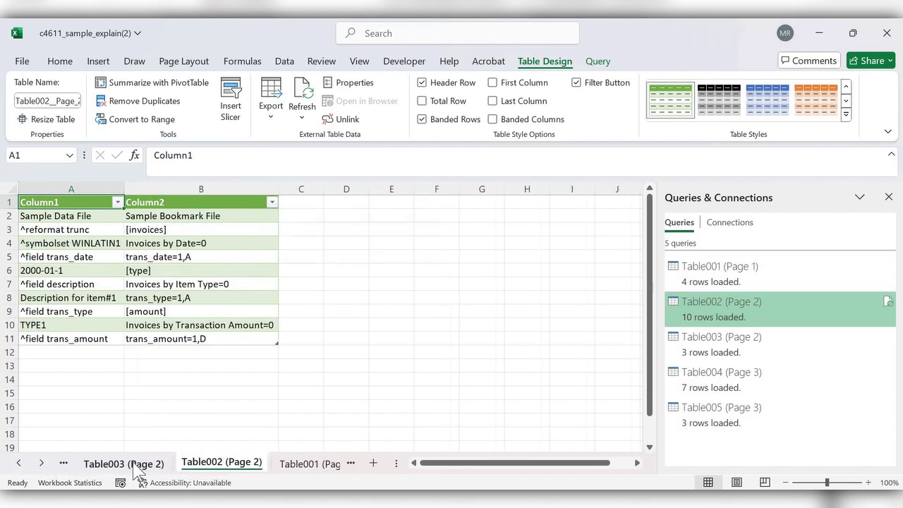
click(106, 465)
click(18, 463)
click(77, 464)
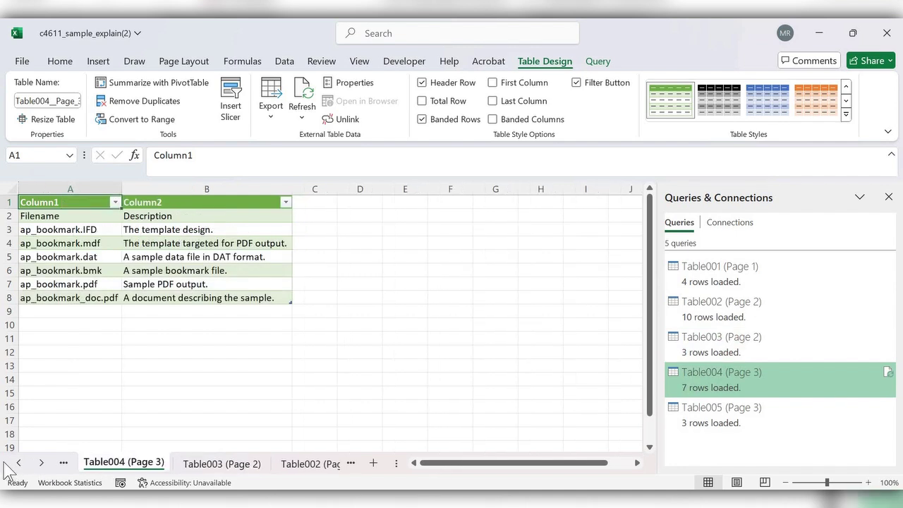